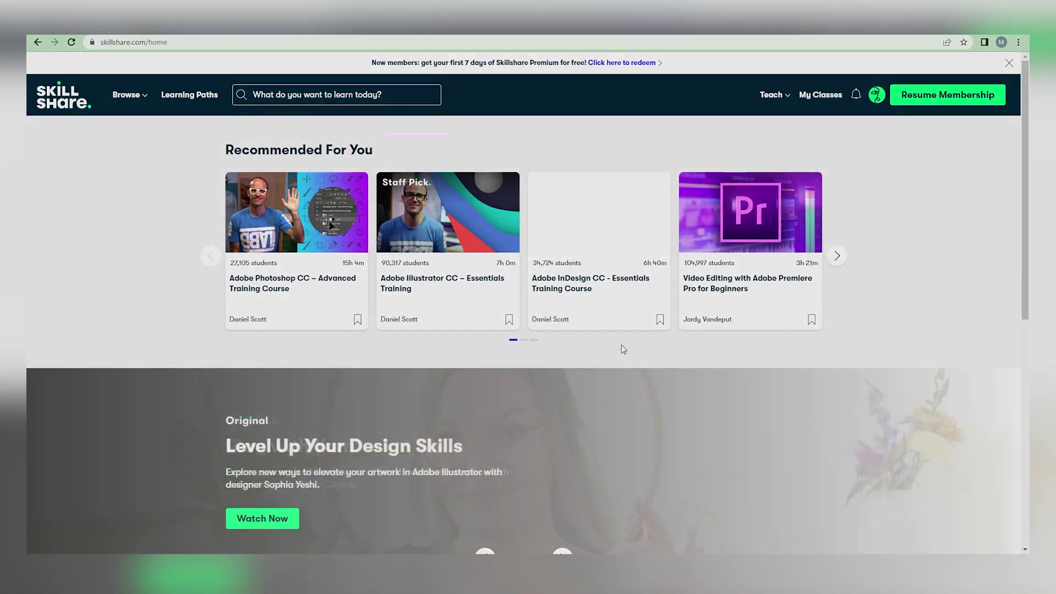
Scroll the Skillshare home page, then open Browse to show the Create, Build and Thrive categories
scroll(592, 302, down, 3)
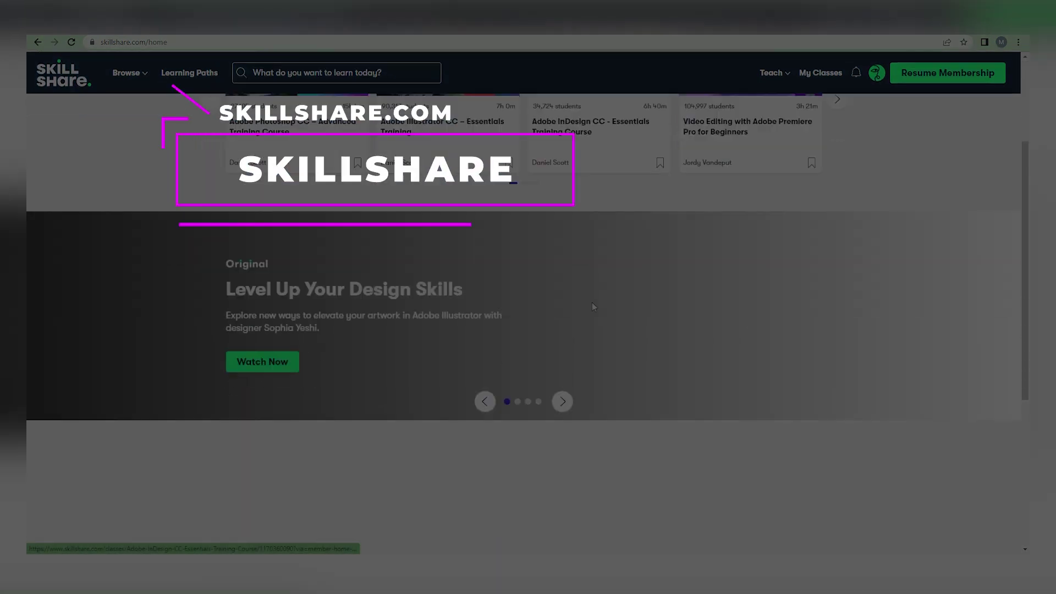
scroll(592, 306, up, 2)
scroll(593, 307, up, 1)
scroll(591, 302, down, 2)
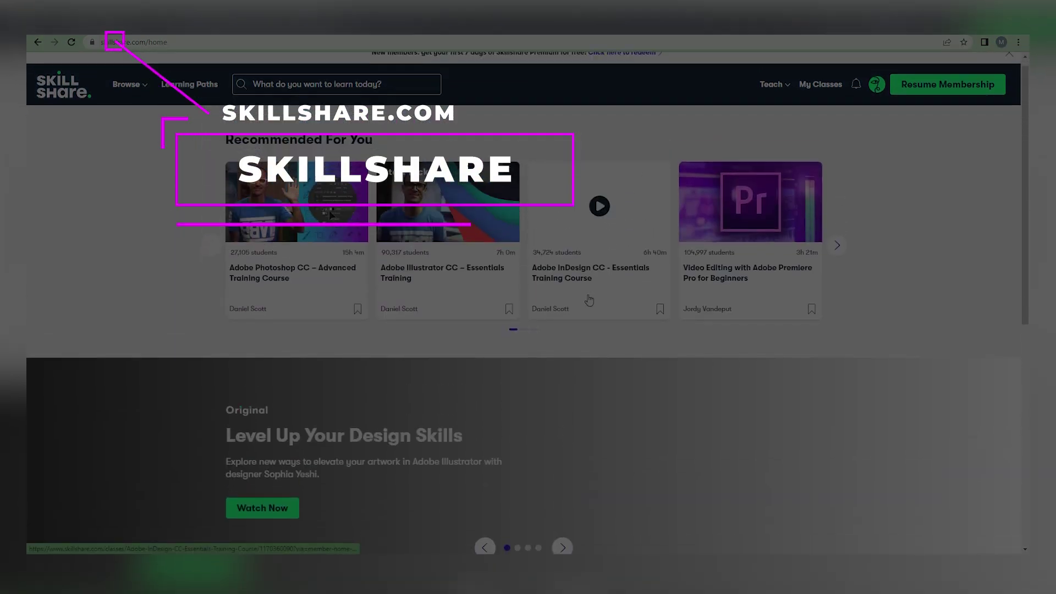
scroll(587, 295, down, 2)
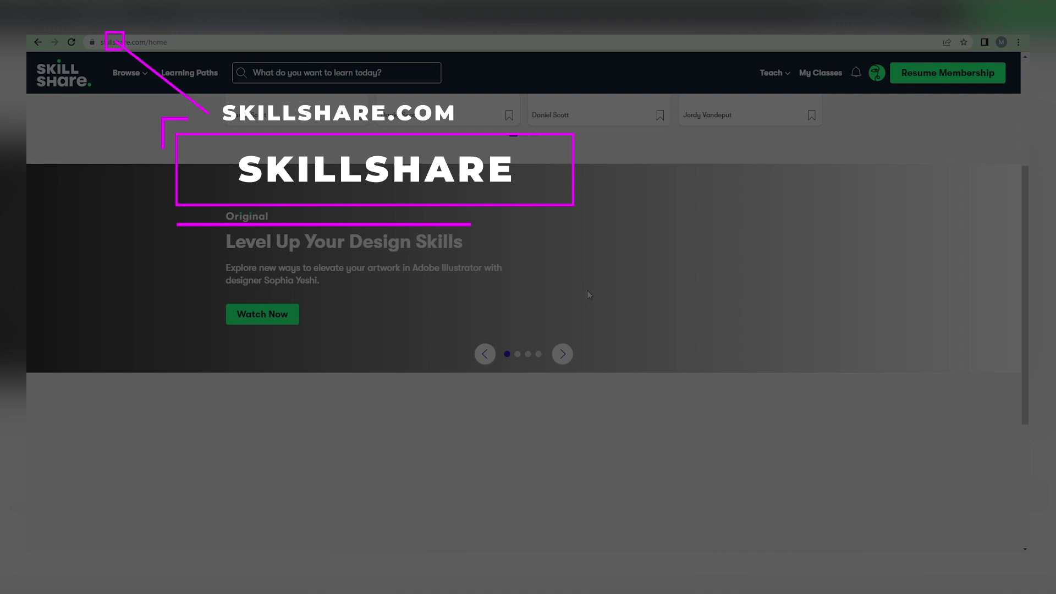
scroll(587, 292, up, 2)
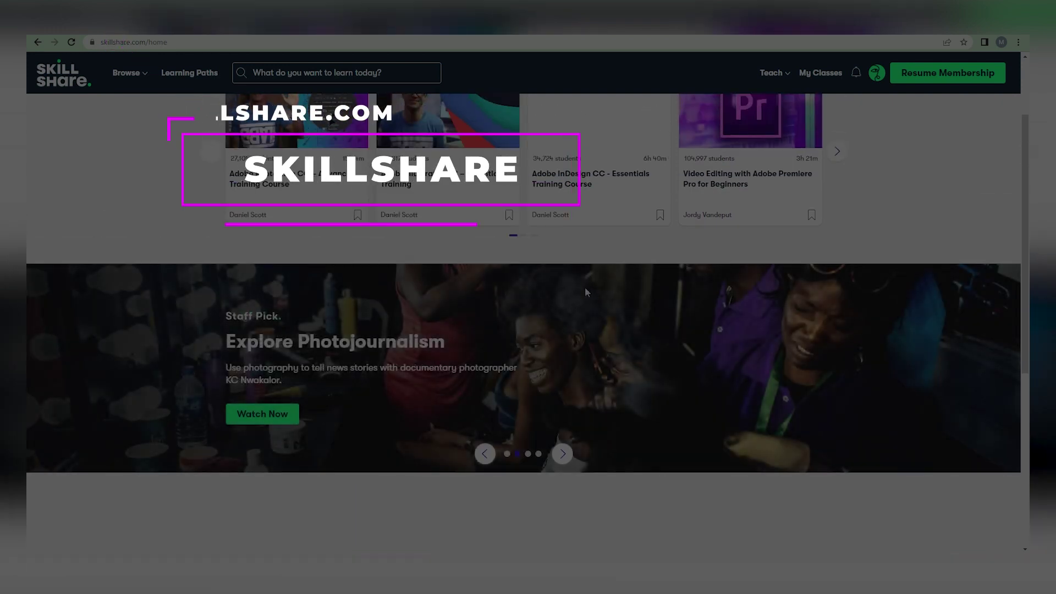
scroll(585, 287, up, 2)
scroll(583, 293, down, 5)
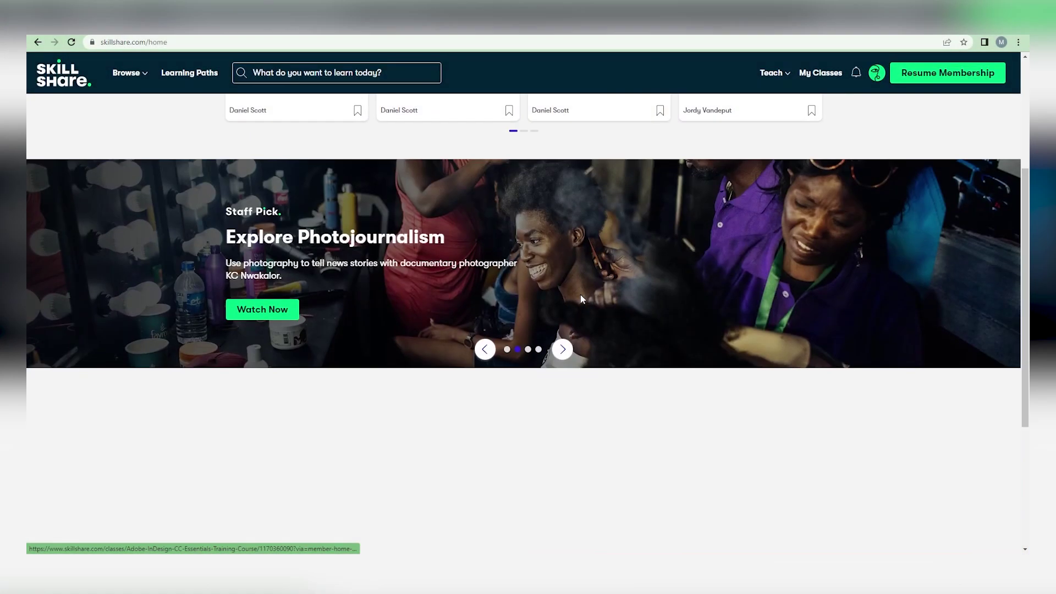
scroll(595, 294, down, 3)
scroll(595, 289, up, 7)
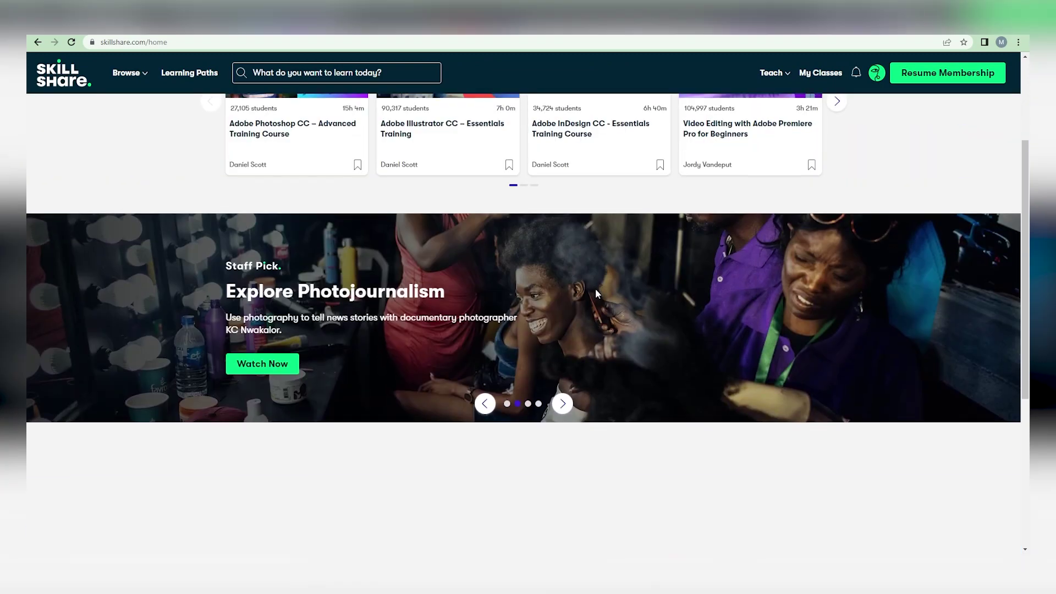
mouse_move(147, 99)
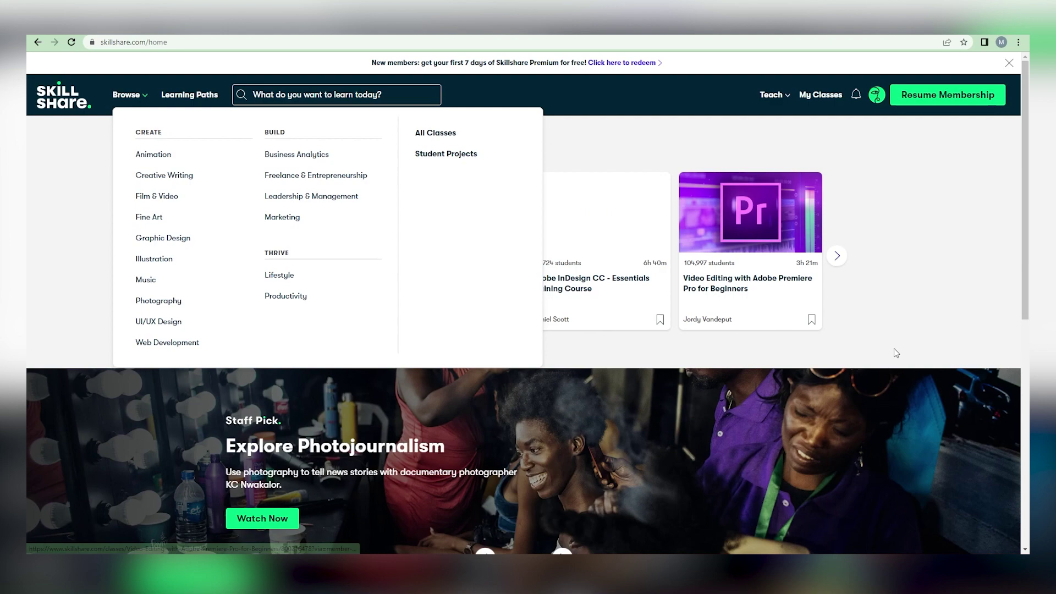
Scroll to the home page footer and briefly highlight the Community and Teaching links
scroll(890, 354, down, 10)
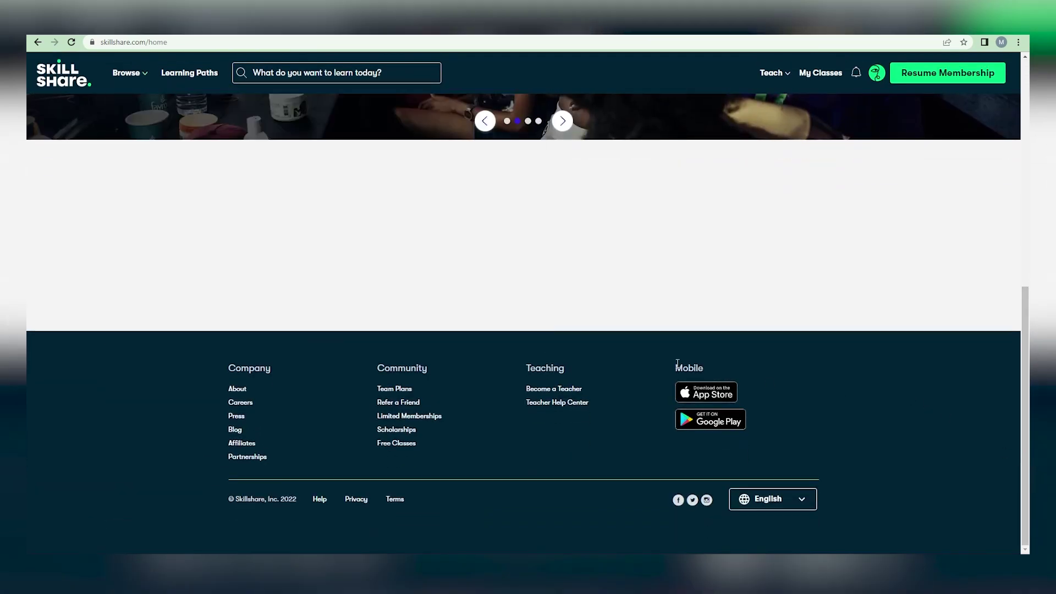
drag(584, 386, 594, 369)
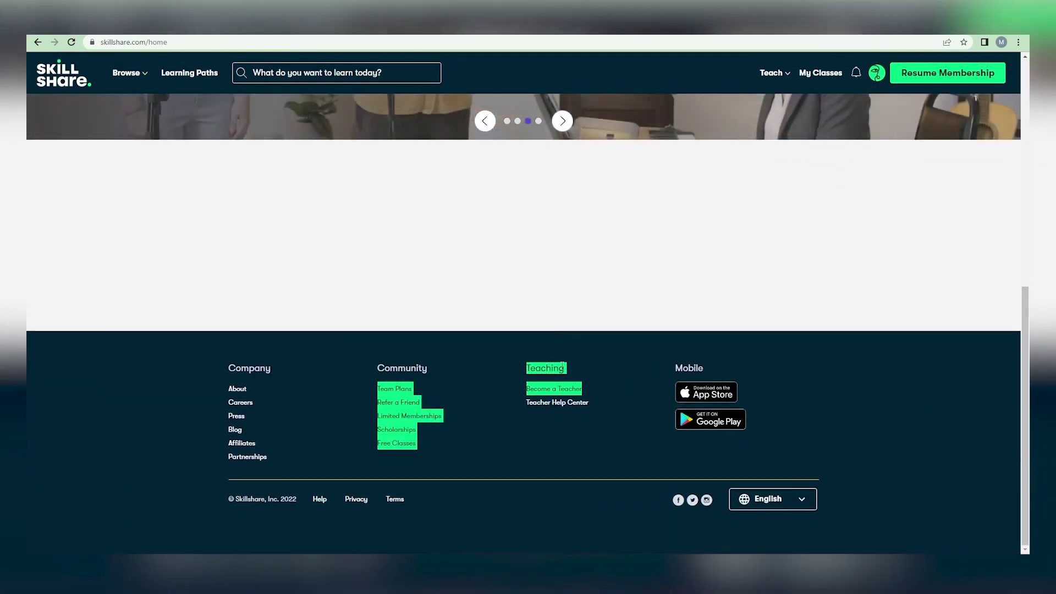
click(593, 369)
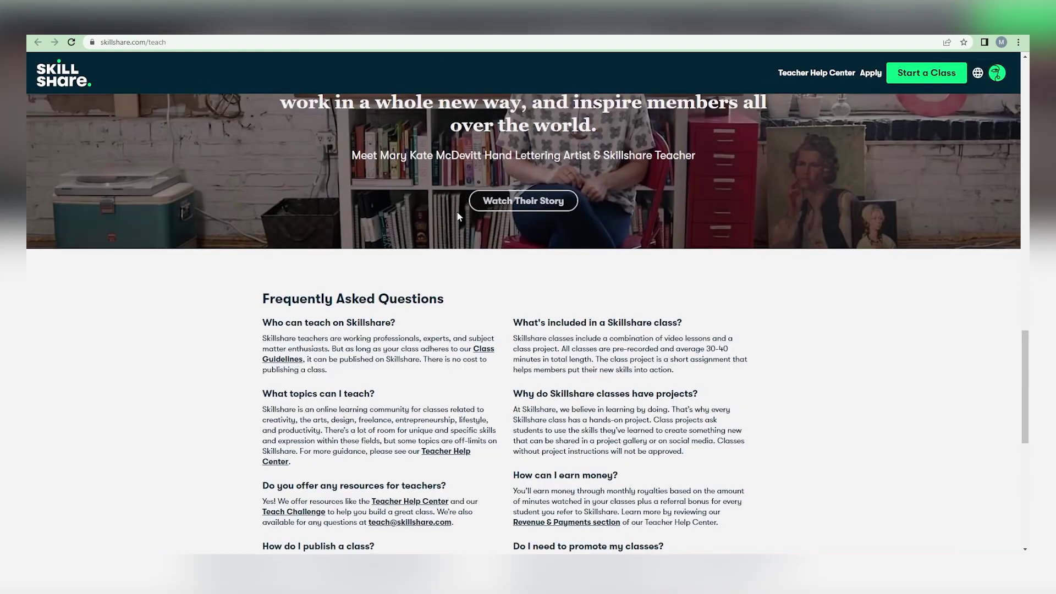
scroll(461, 210, up, 15)
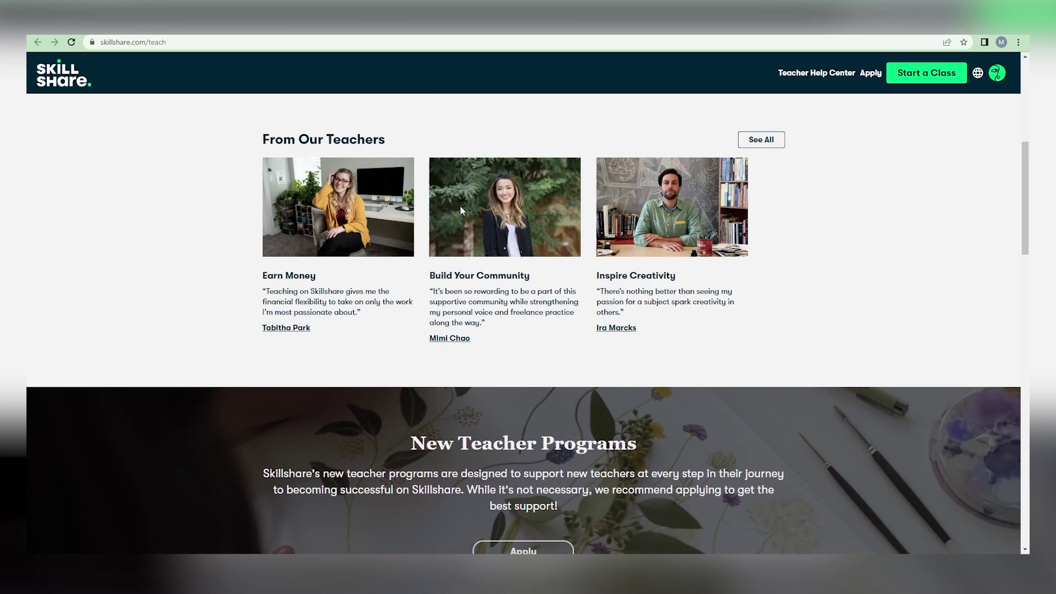
scroll(459, 205, up, 7)
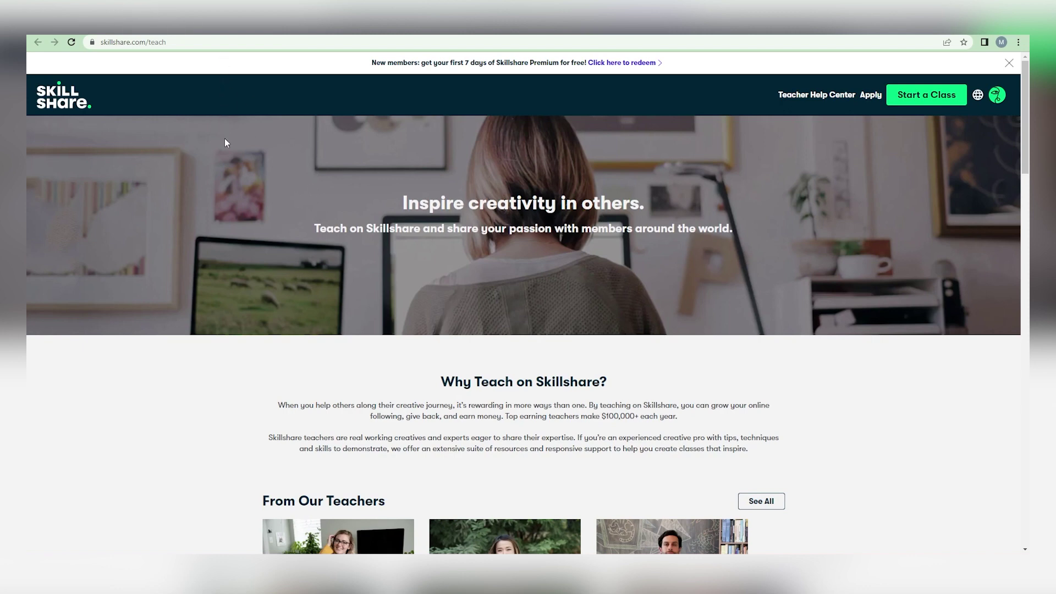
scroll(227, 141, down, 4)
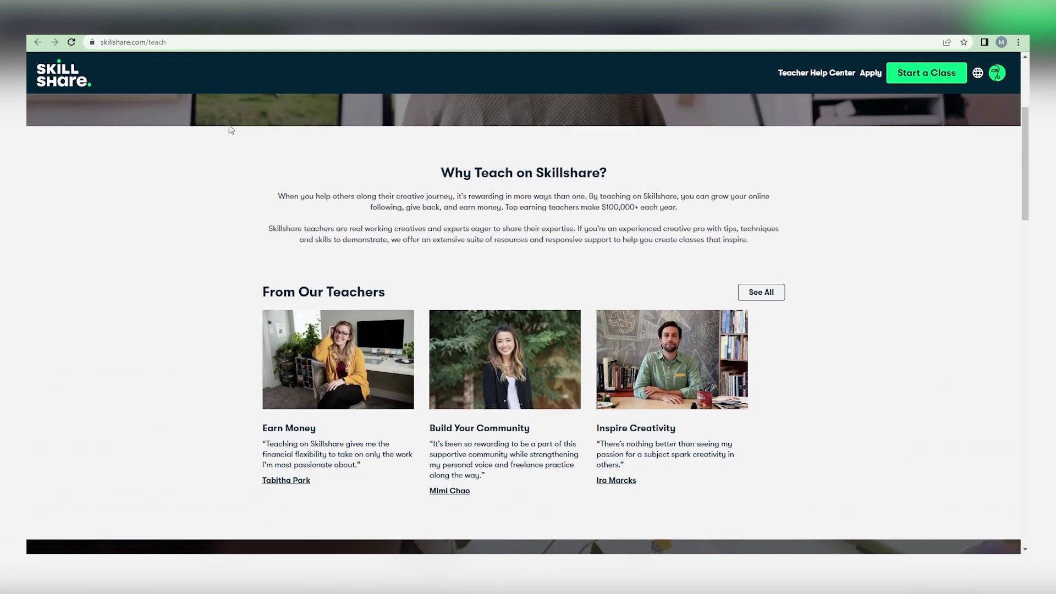
scroll(231, 117, down, 3)
scroll(233, 113, down, 5)
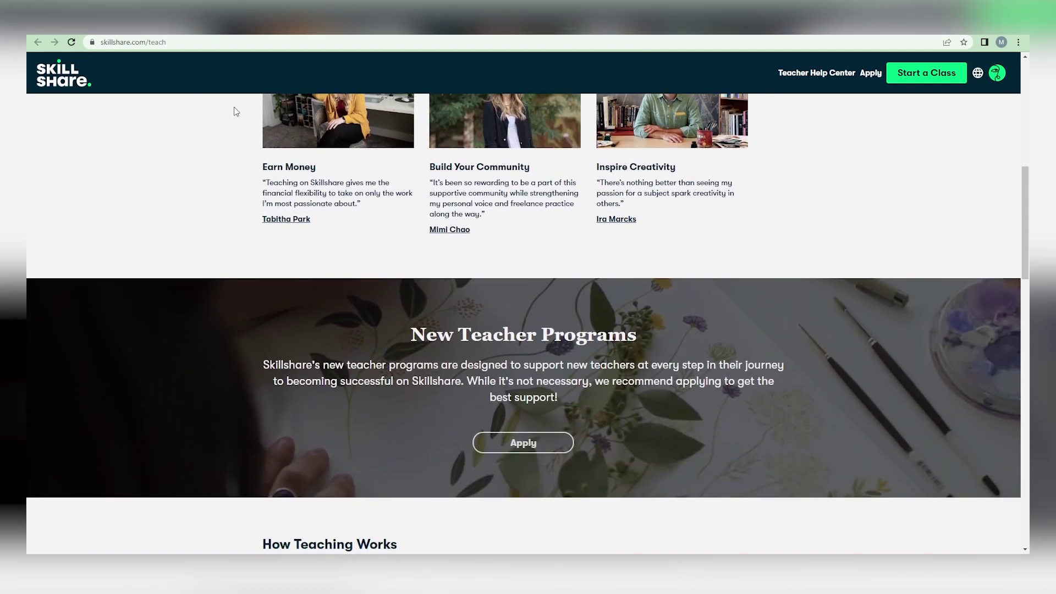
scroll(235, 106, down, 2)
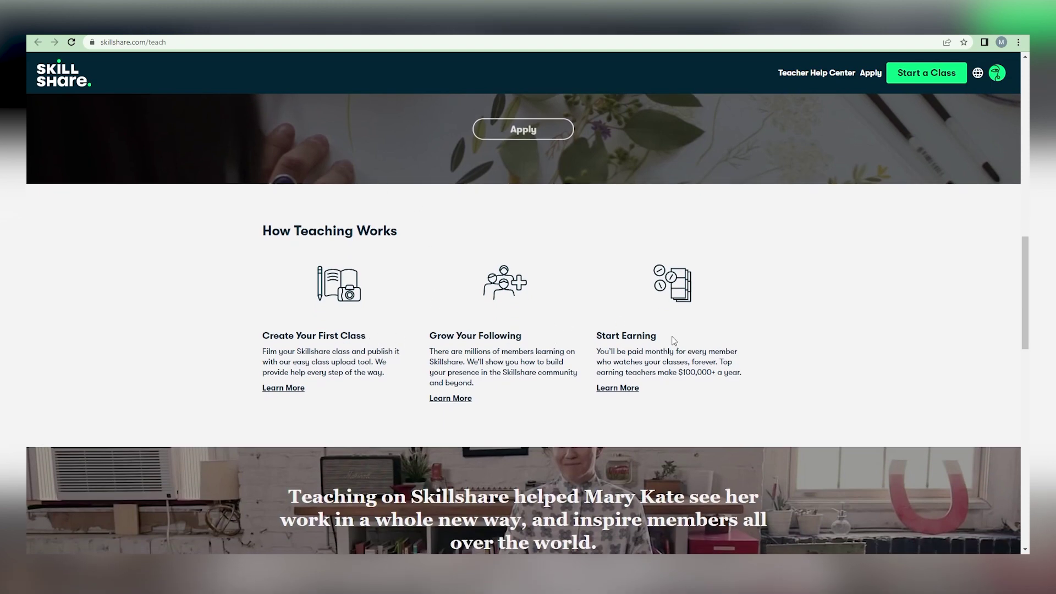
drag(657, 336, 598, 337)
click(654, 339)
scroll(484, 350, down, 1)
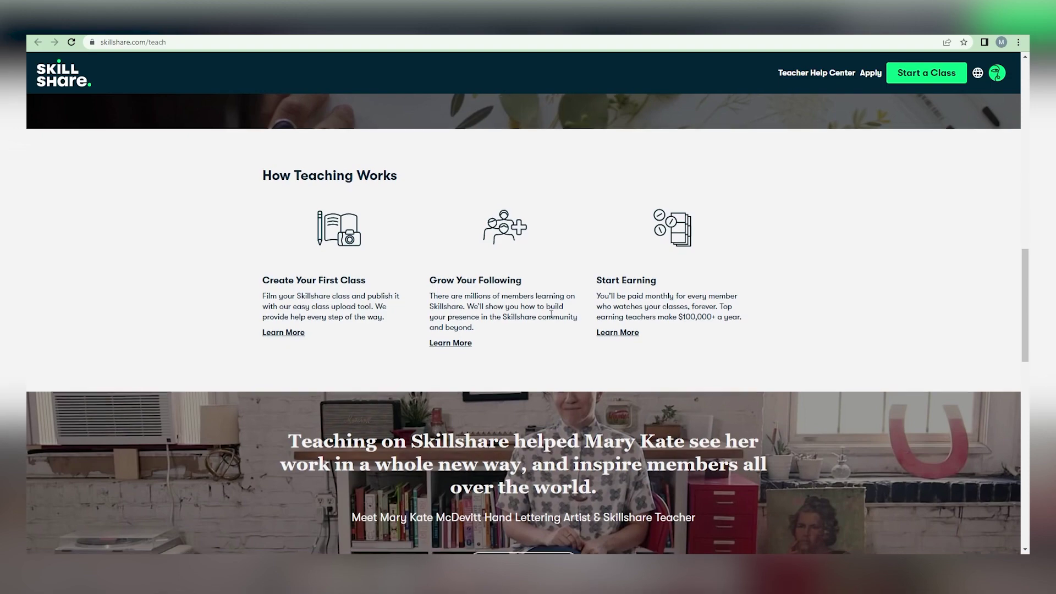
scroll(551, 316, down, 6)
scroll(551, 318, down, 3)
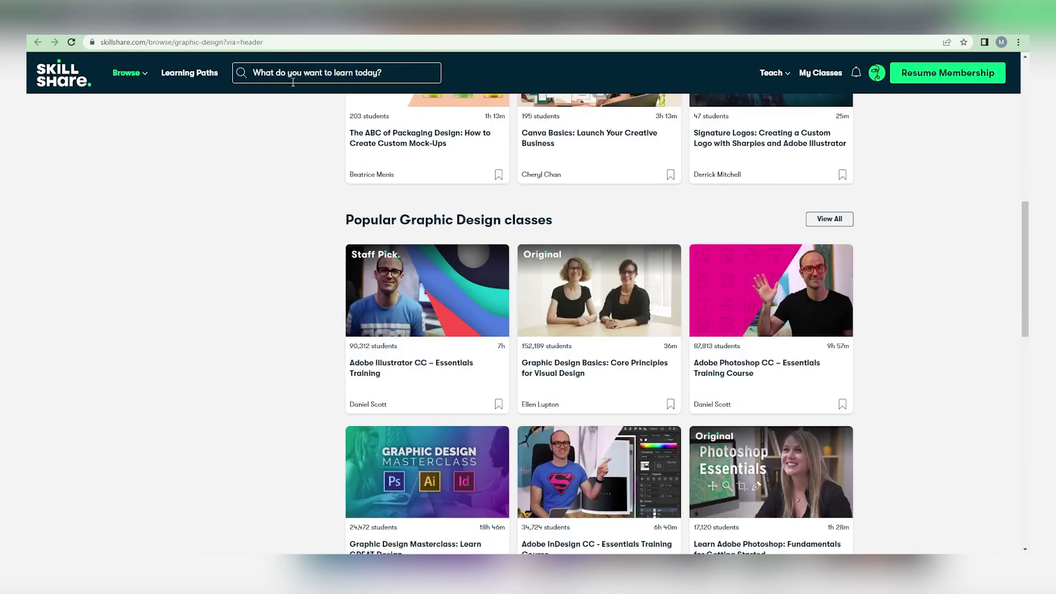
scroll(302, 147, up, 10)
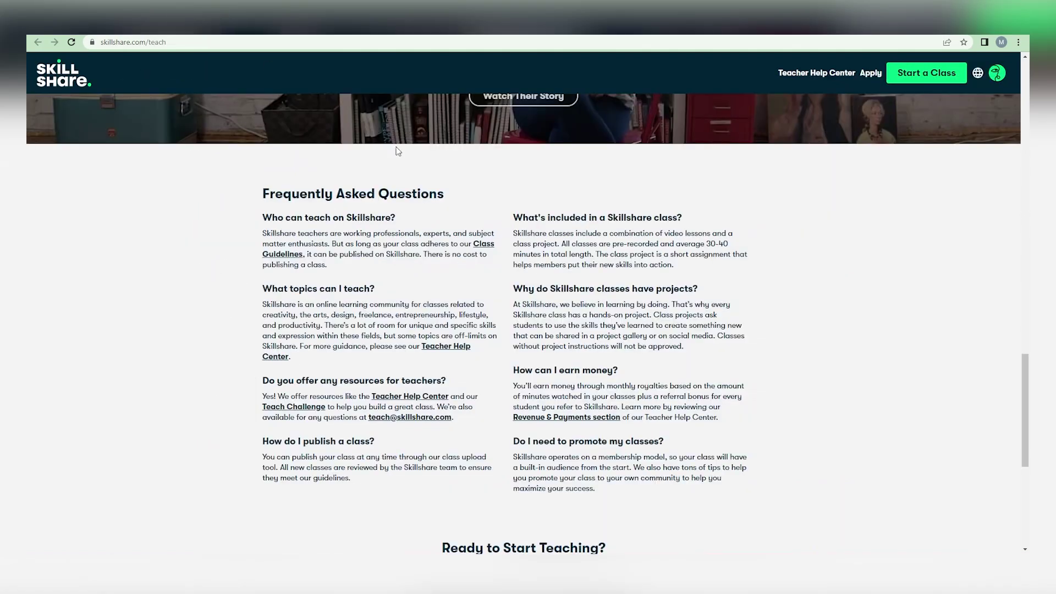
scroll(398, 151, up, 15)
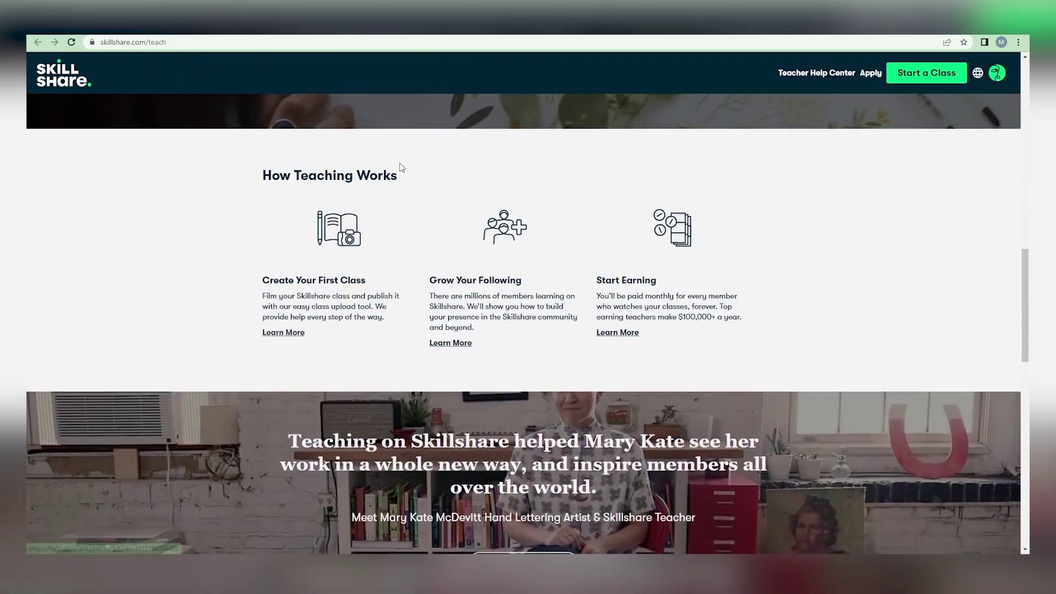
scroll(385, 163, up, 2)
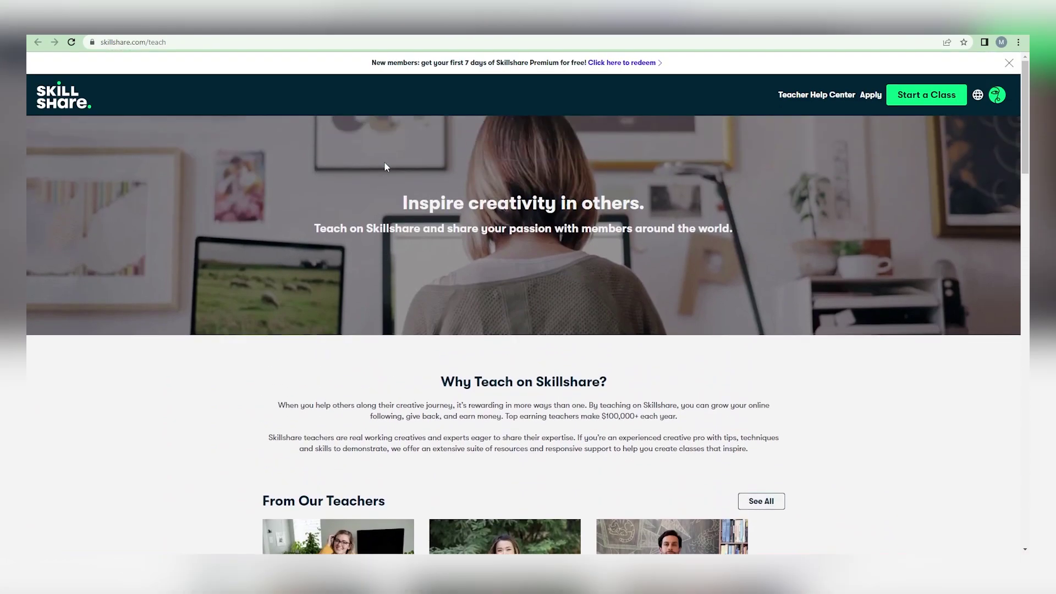
scroll(385, 166, down, 7)
scroll(394, 187, down, 7)
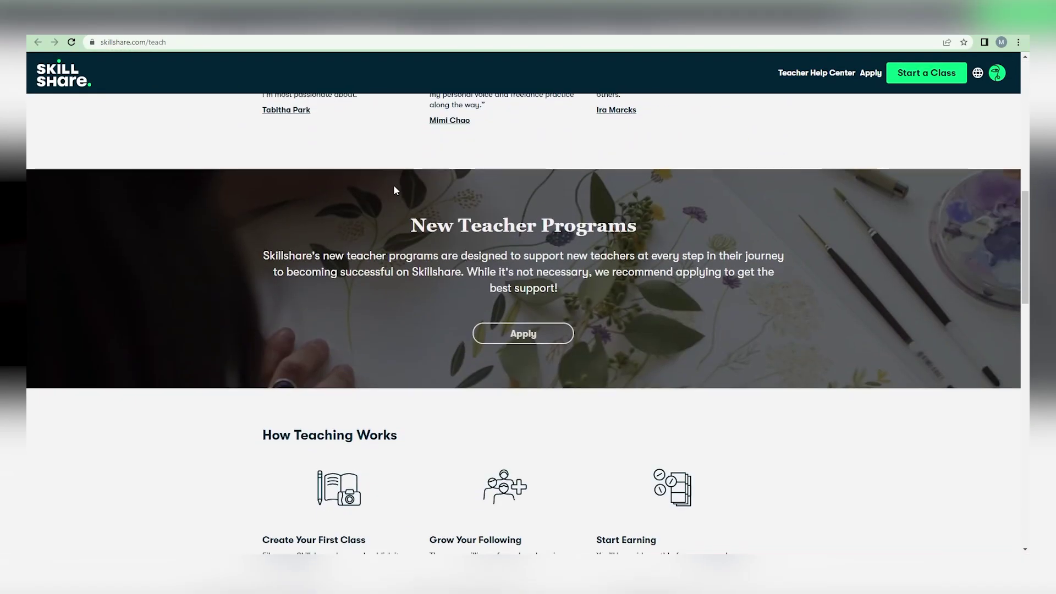
scroll(394, 181, up, 3)
scroll(385, 171, down, 3)
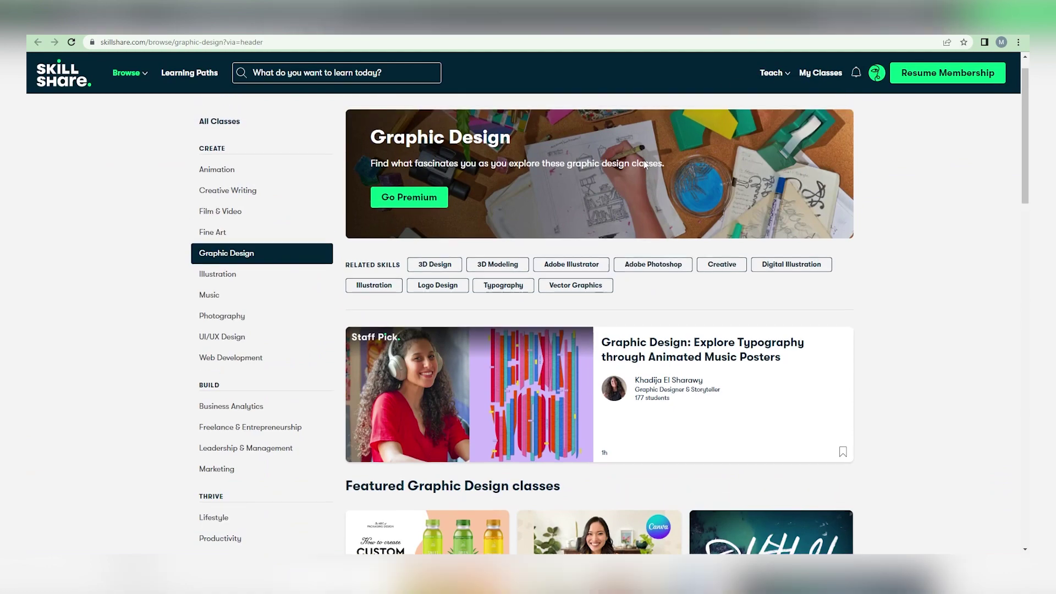
scroll(635, 168, down, 3)
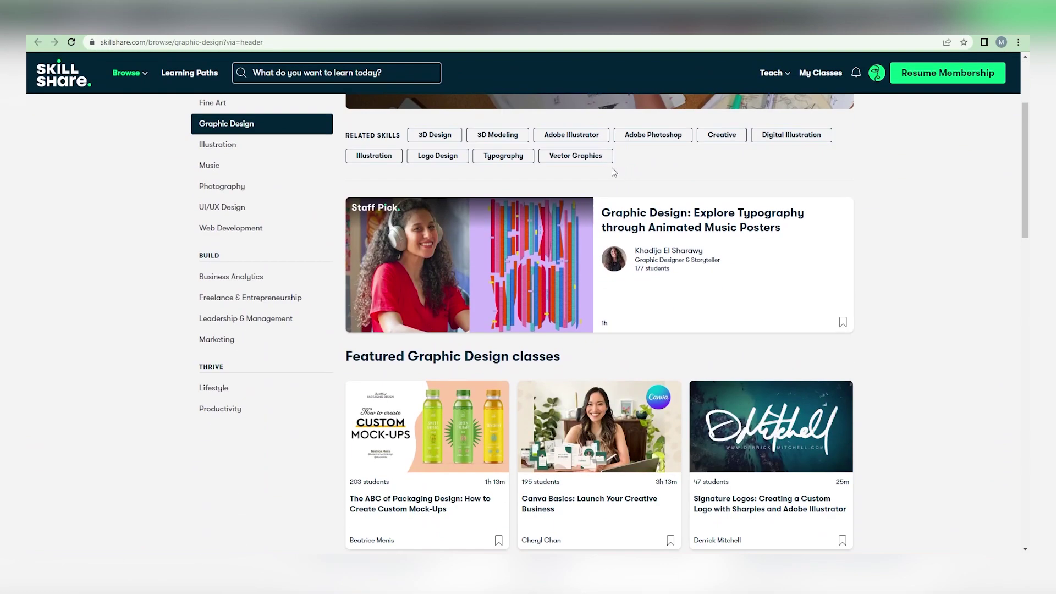
scroll(583, 163, up, 3)
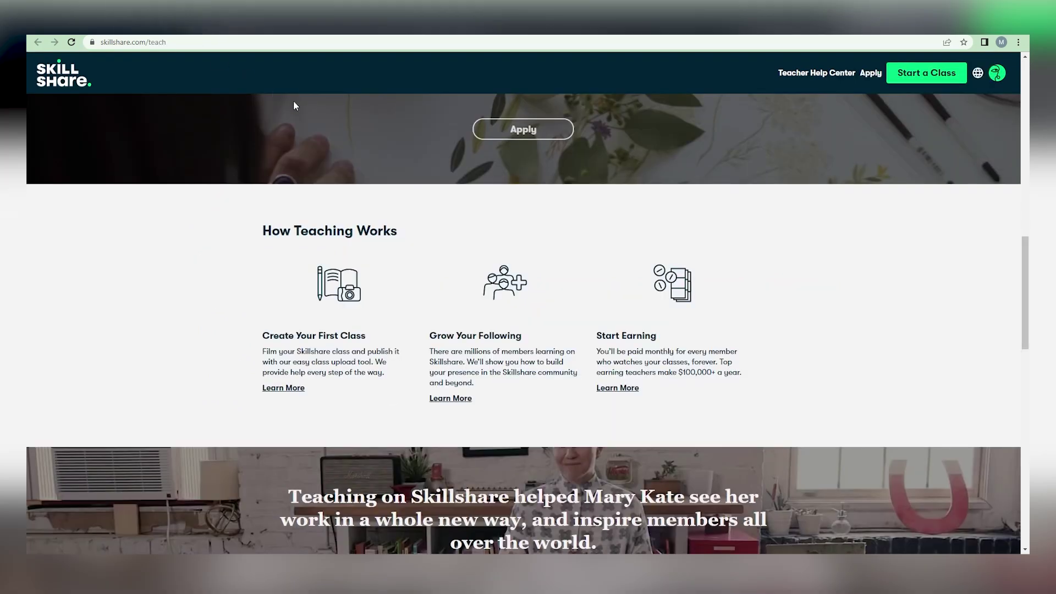
scroll(387, 216, down, 3)
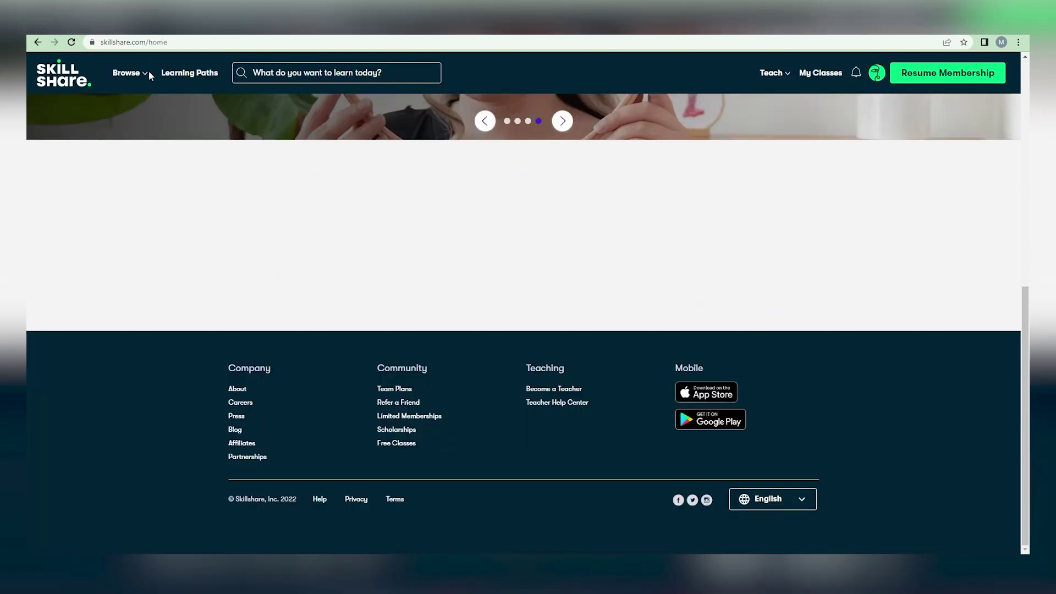
Open the Graphic Design category and scroll through its Featured and Popular classes
mouse_move(144, 75)
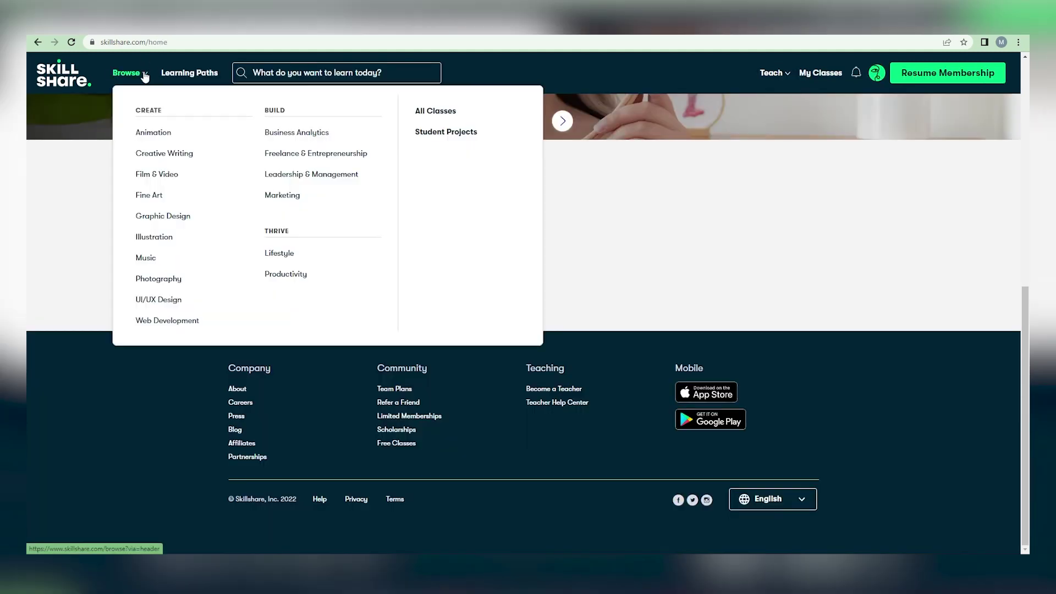
click(165, 217)
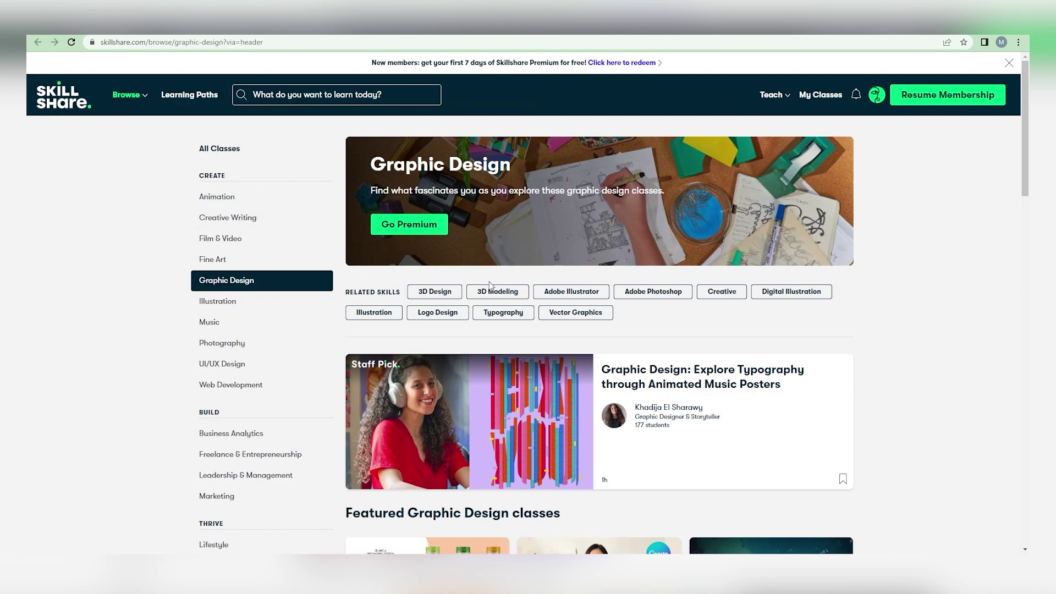
scroll(489, 282, down, 2)
scroll(490, 282, up, 2)
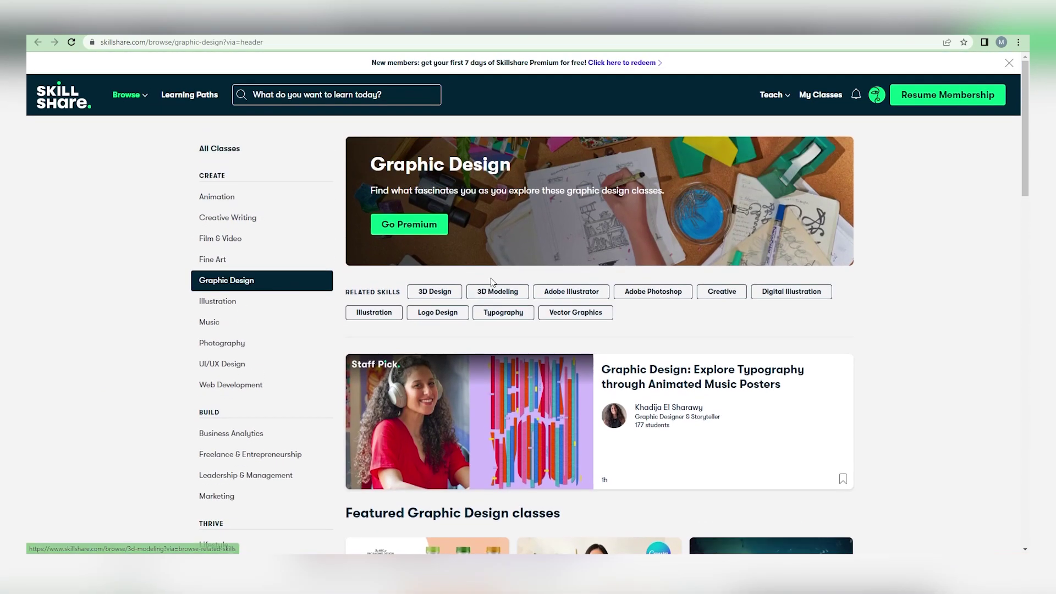
scroll(491, 282, down, 3)
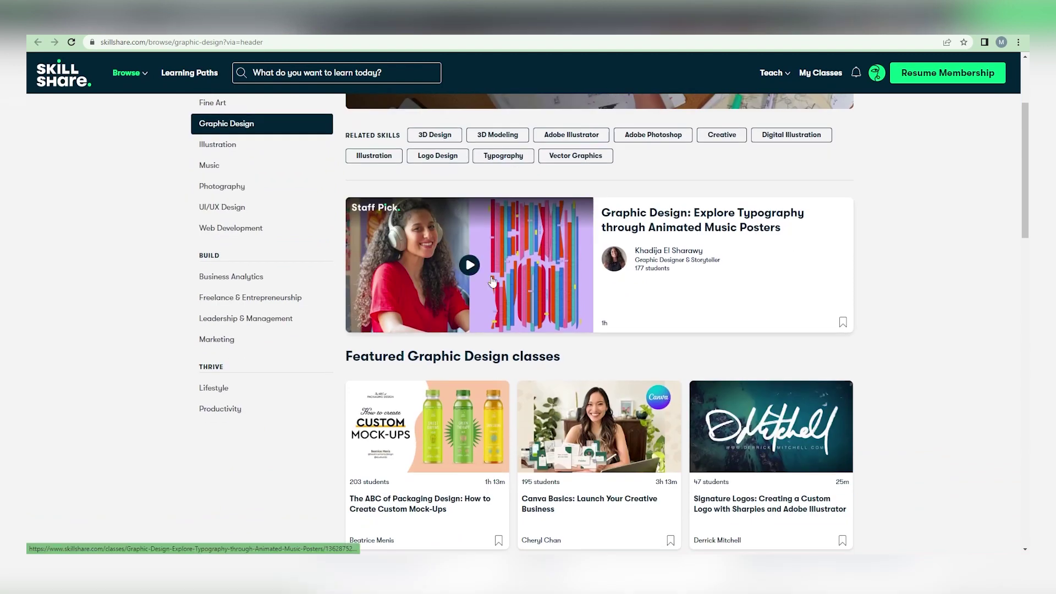
scroll(492, 281, down, 1)
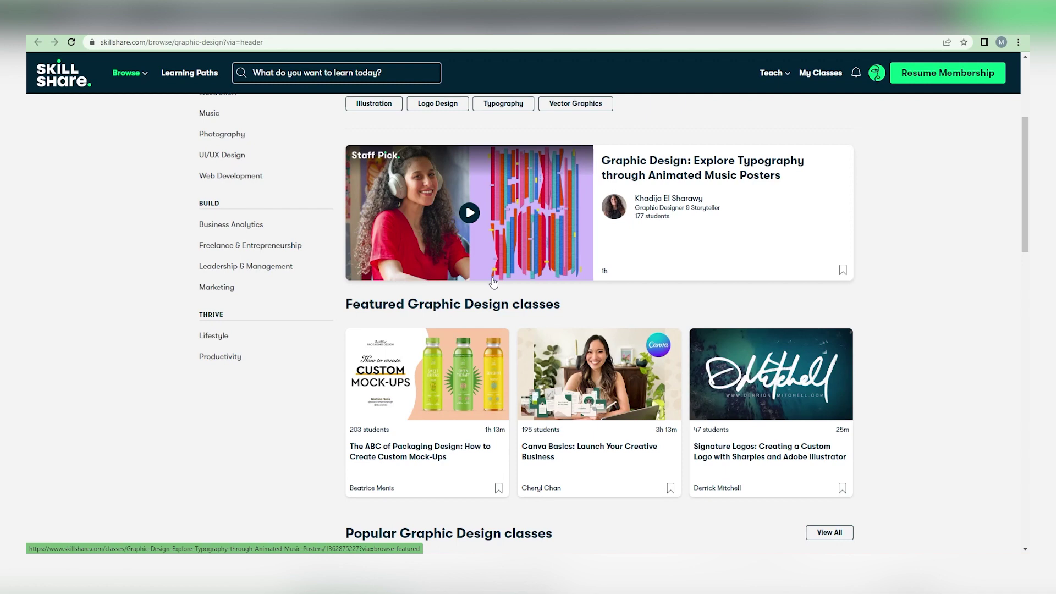
scroll(514, 269, down, 2)
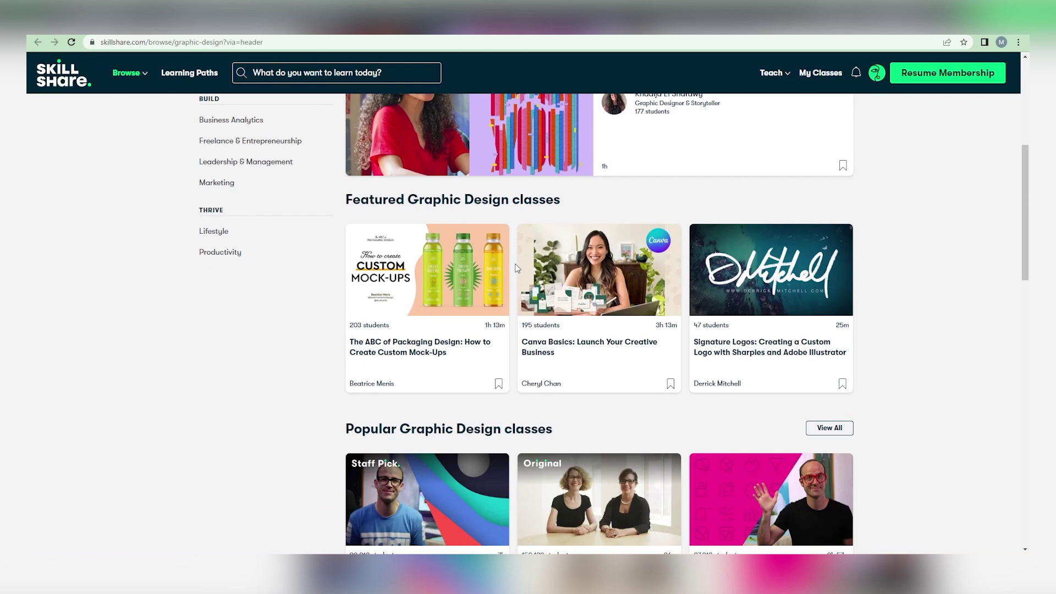
scroll(517, 267, down, 4)
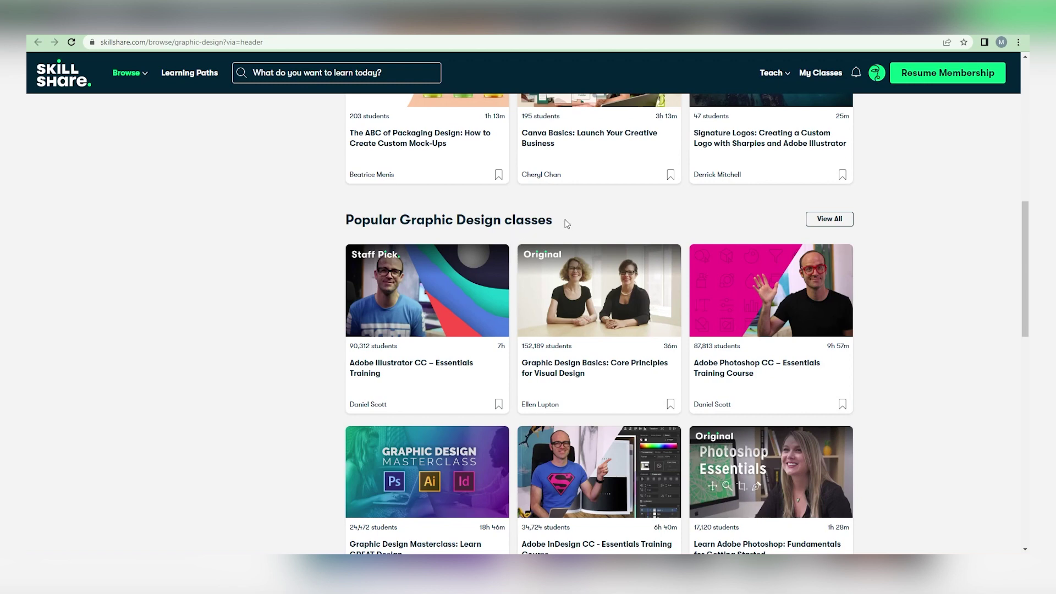
scroll(567, 223, down, 4)
scroll(469, 207, up, 2)
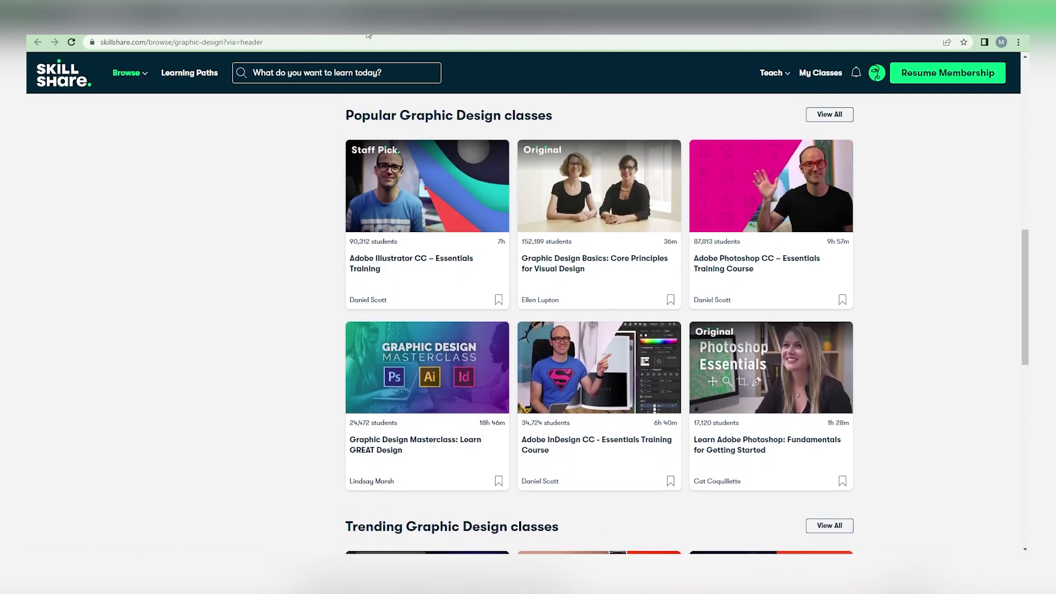
Open the Adobe Illustrator CC – Essentials Training class and scroll down to About This Class
click(423, 165)
scroll(467, 210, down, 4)
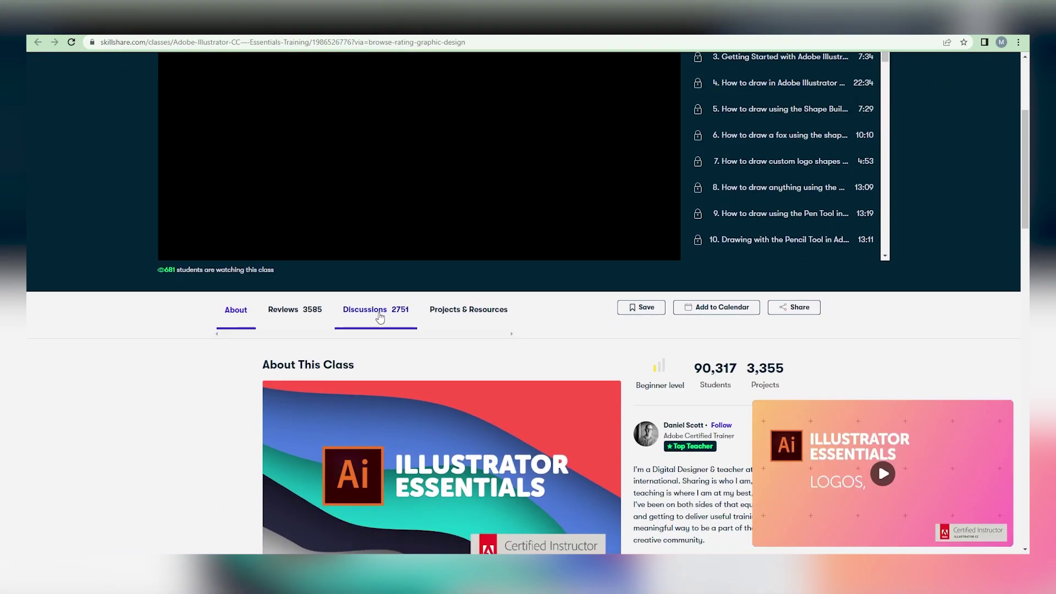
scroll(379, 317, up, 3)
double_click(170, 427)
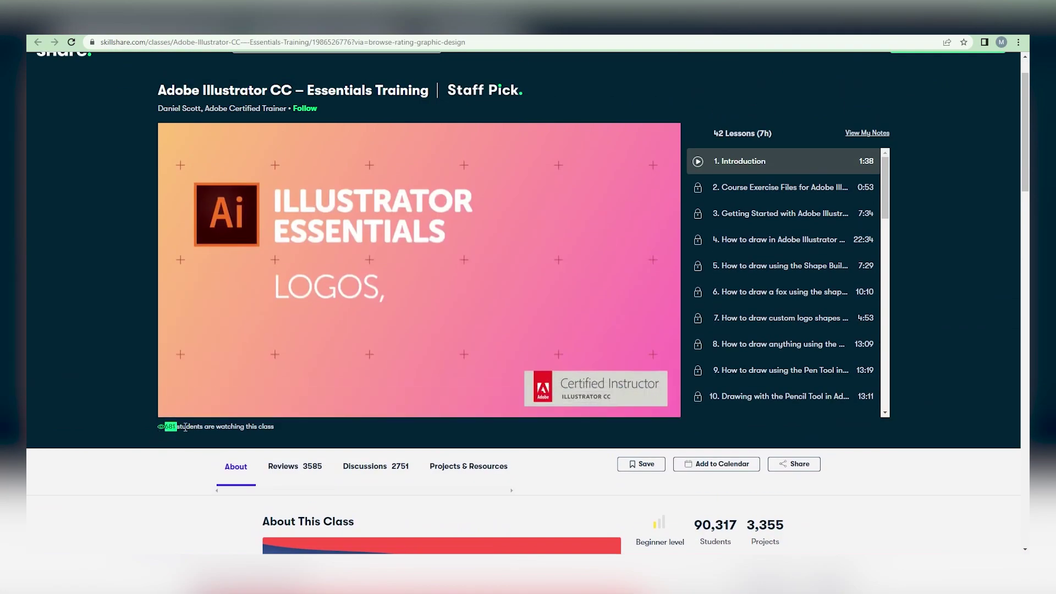
click(405, 437)
scroll(427, 368, down, 1)
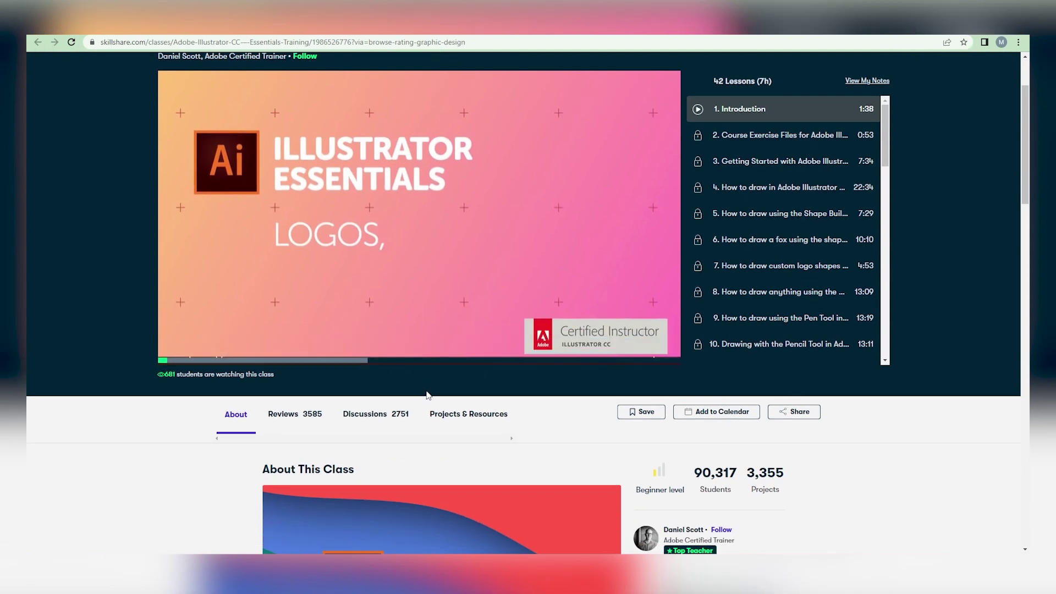
scroll(428, 395, down, 2)
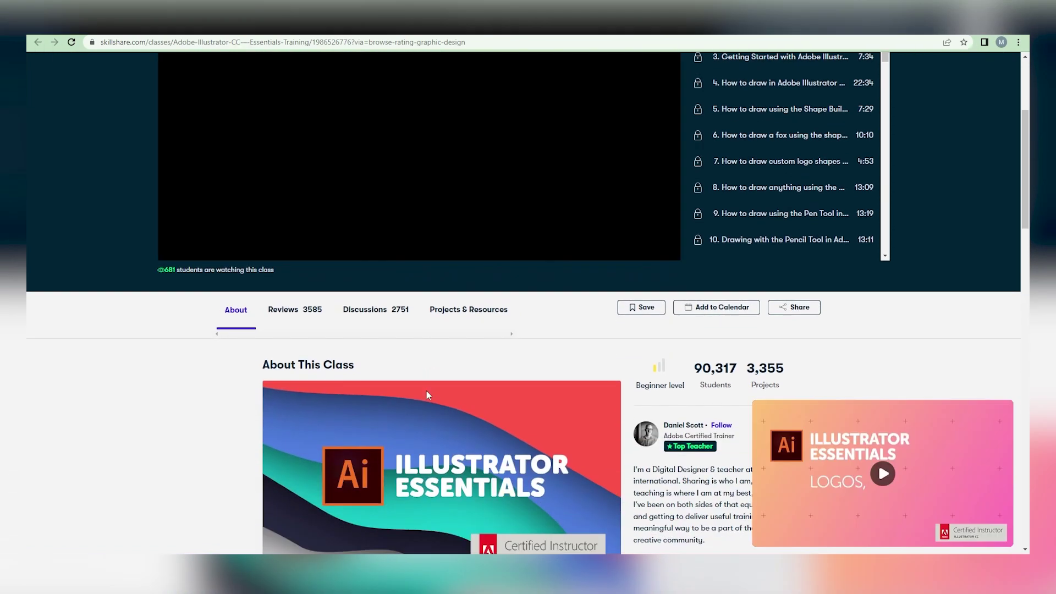
scroll(427, 395, down, 2)
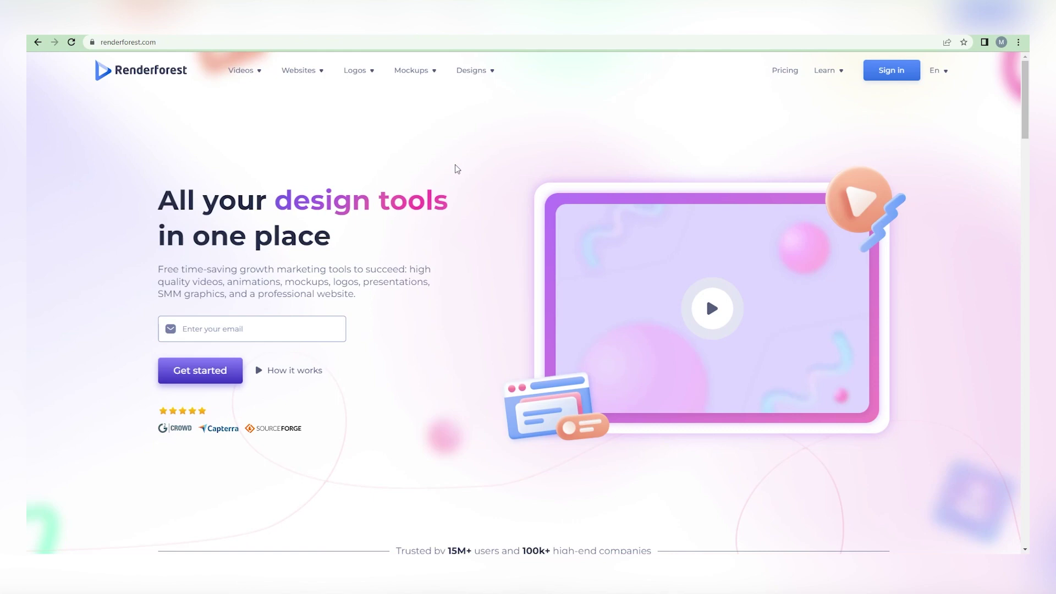
Scroll the Renderforest homepage and open the Videos menu listing Animations, Intros and Slideshows
scroll(456, 169, down, 2)
scroll(409, 214, down, 6)
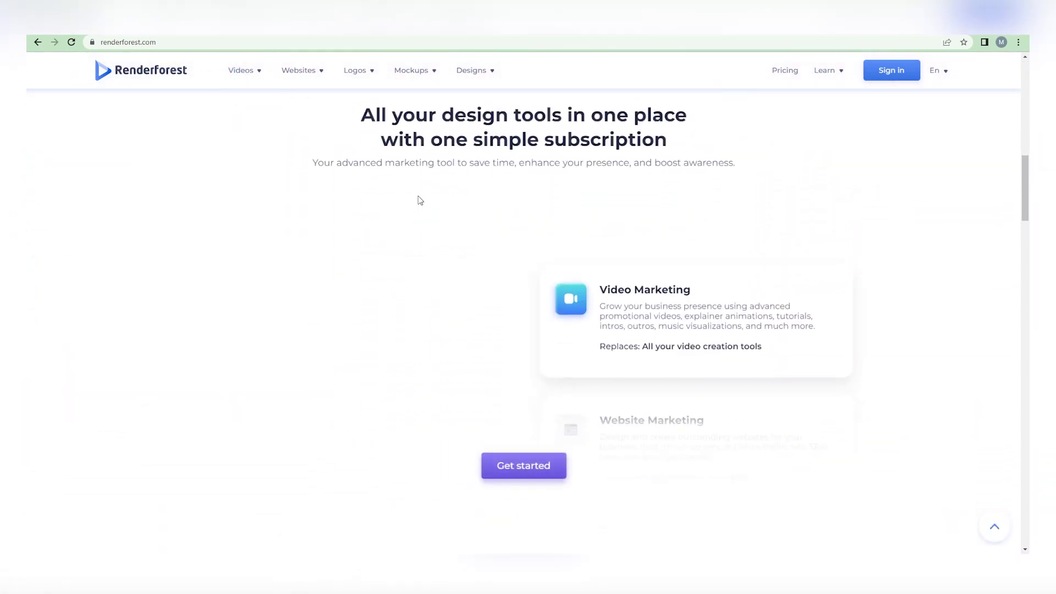
scroll(420, 199, up, 6)
scroll(420, 199, up, 3)
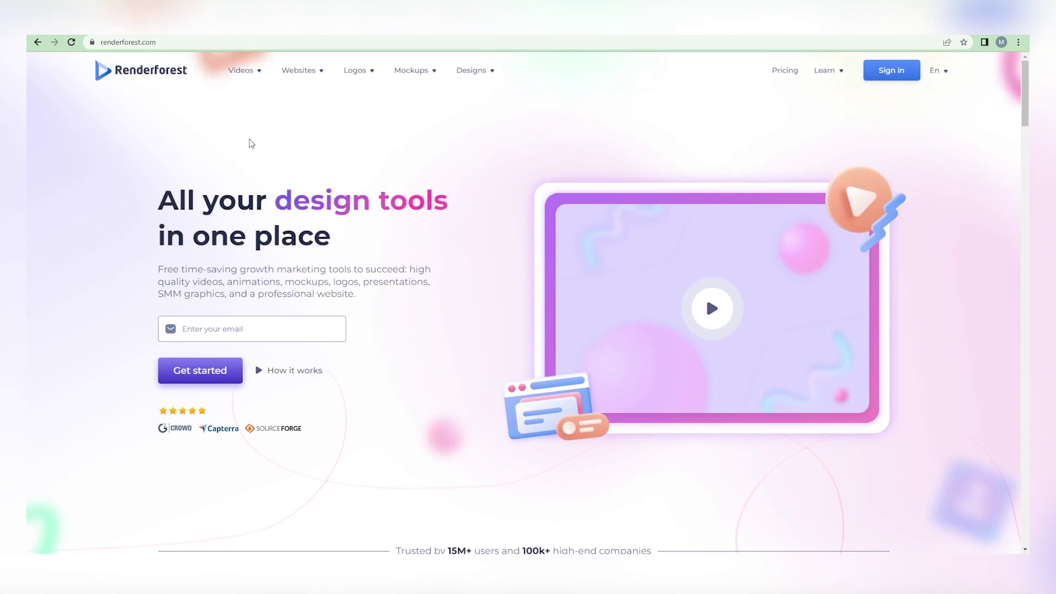
mouse_move(258, 74)
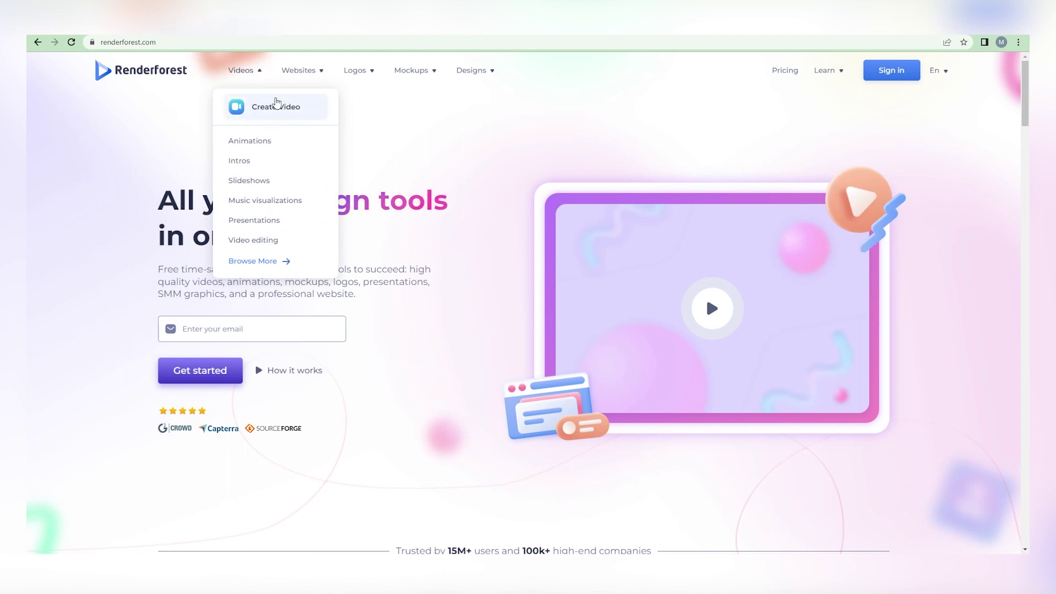
Open Create Video and scroll the Trending templates grid, including the Whiteboard Animation Toolkit
click(262, 114)
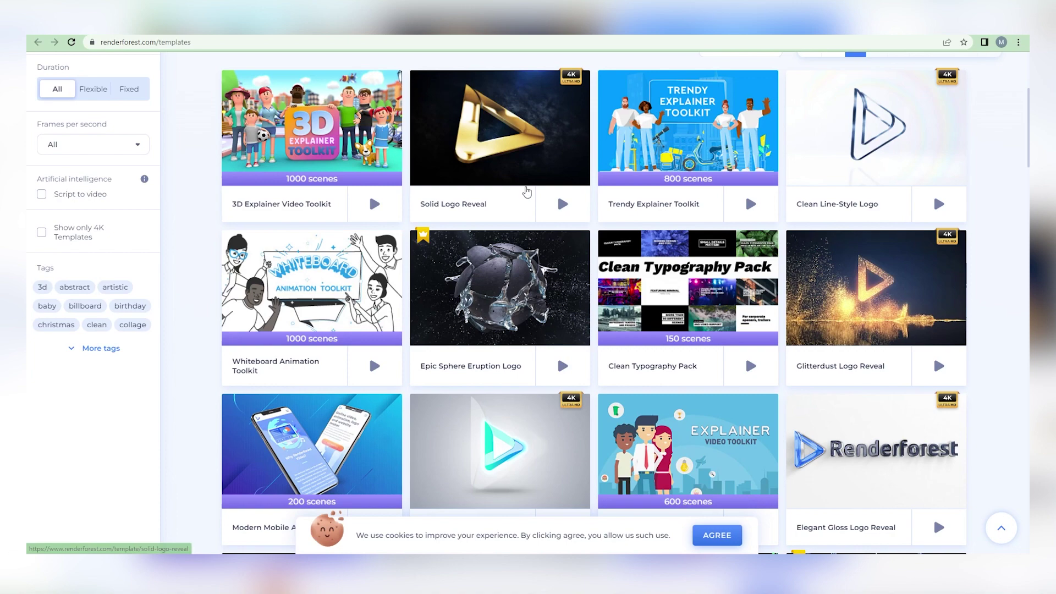
scroll(527, 191, up, 4)
scroll(525, 192, down, 1)
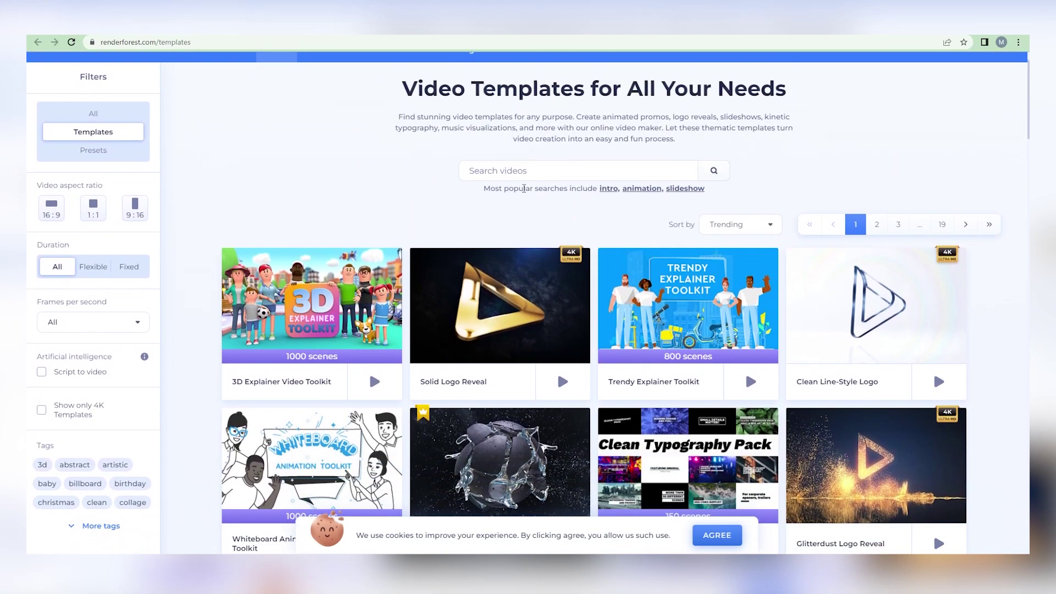
scroll(525, 192, down, 4)
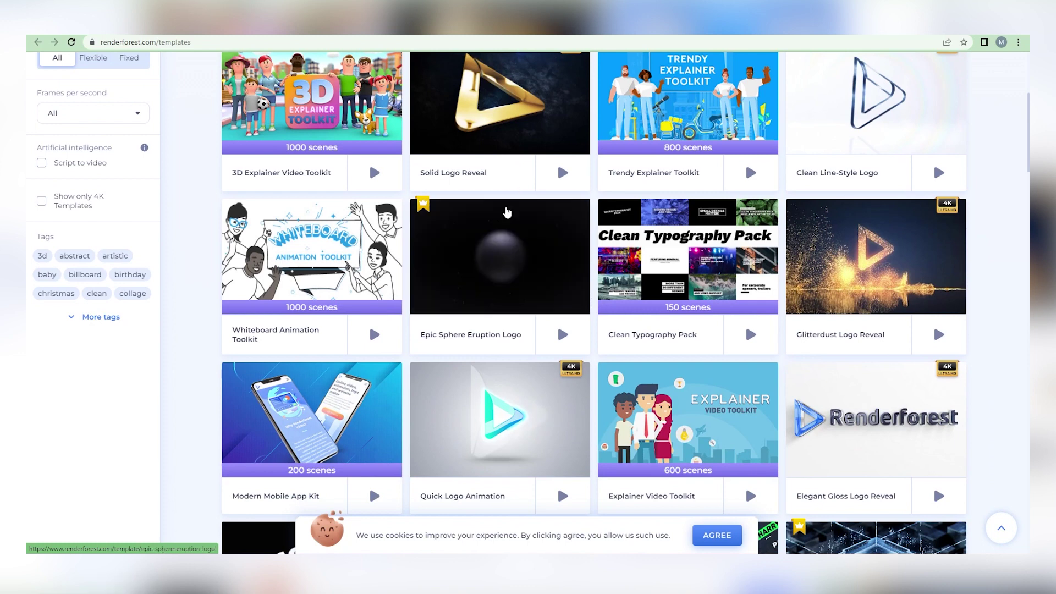
scroll(456, 199, up, 1)
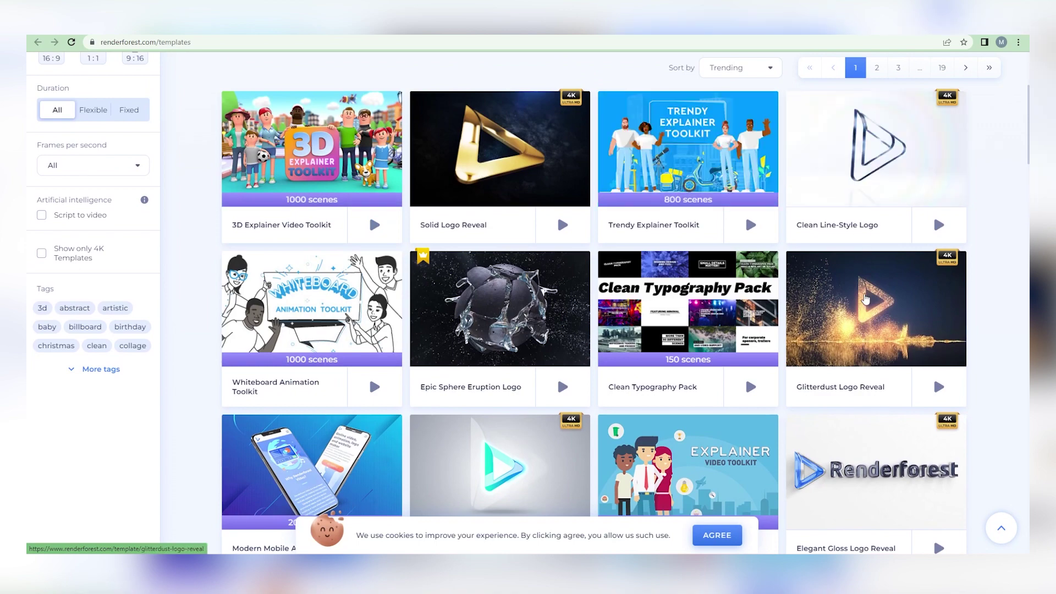
scroll(716, 308, down, 3)
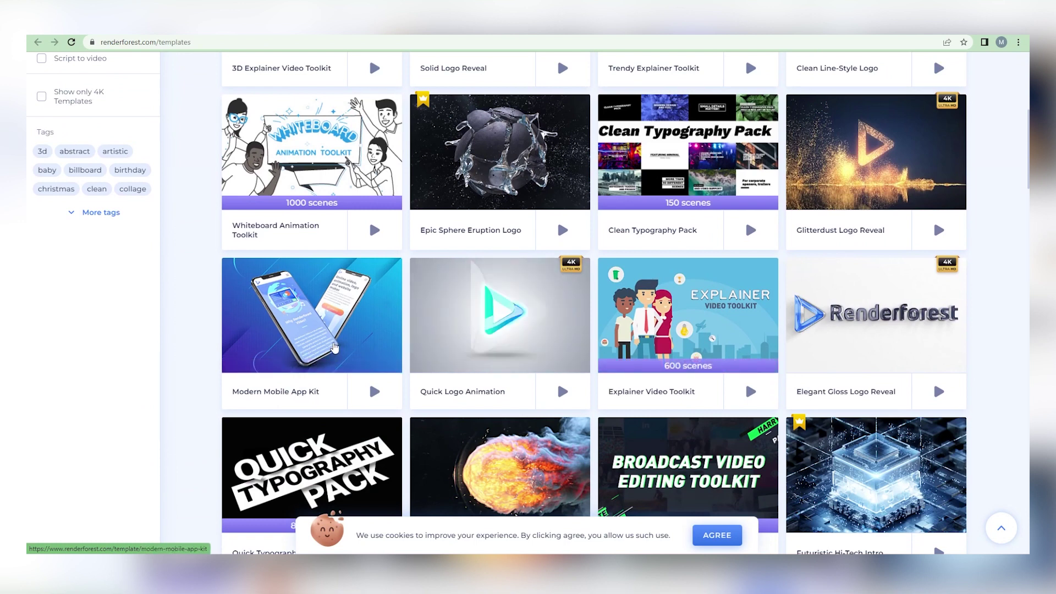
scroll(334, 347, up, 3)
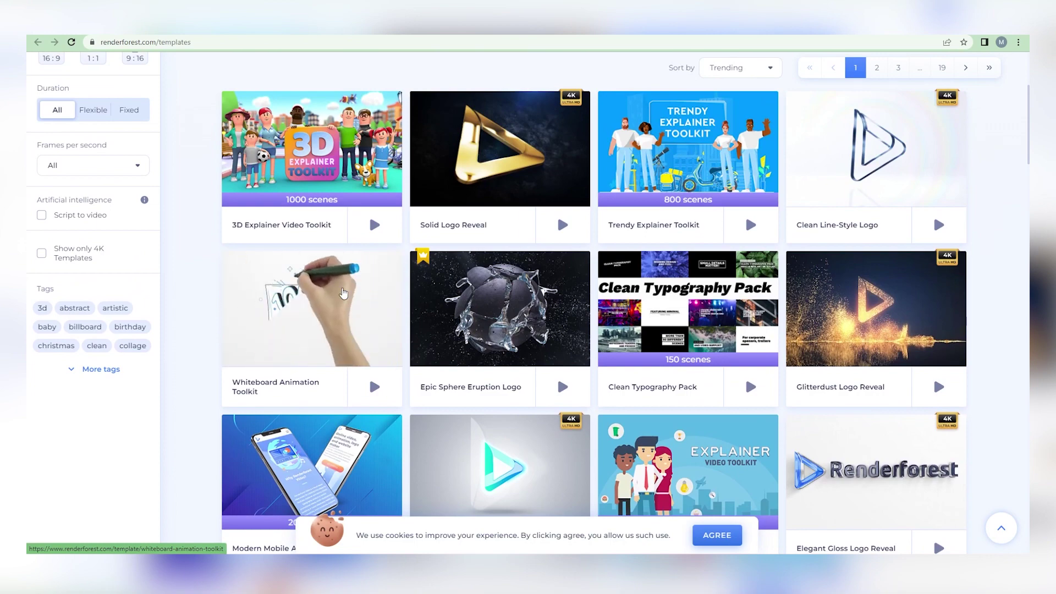
scroll(343, 293, down, 5)
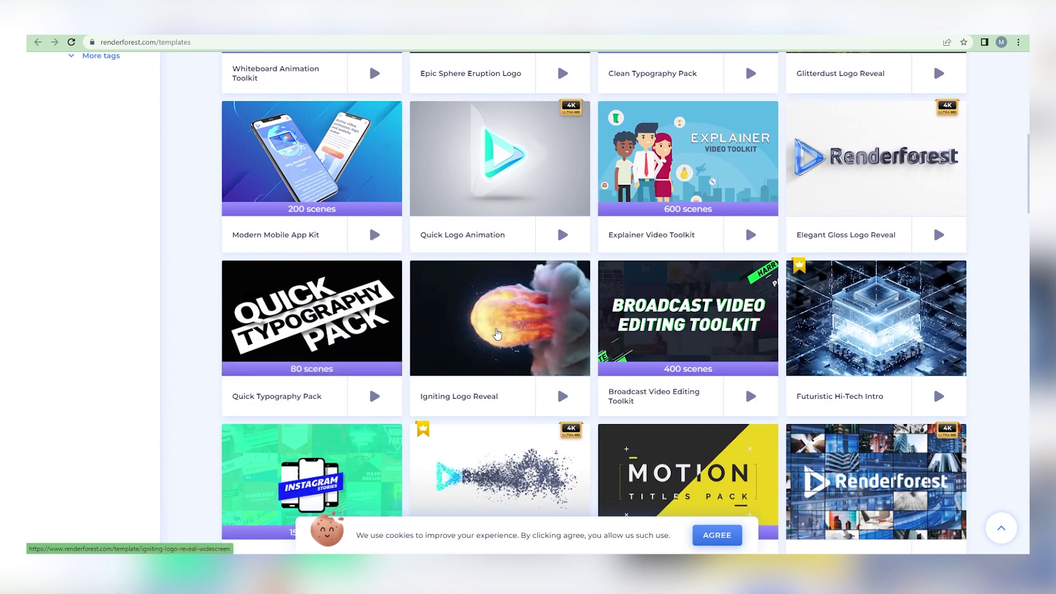
scroll(496, 333, up, 5)
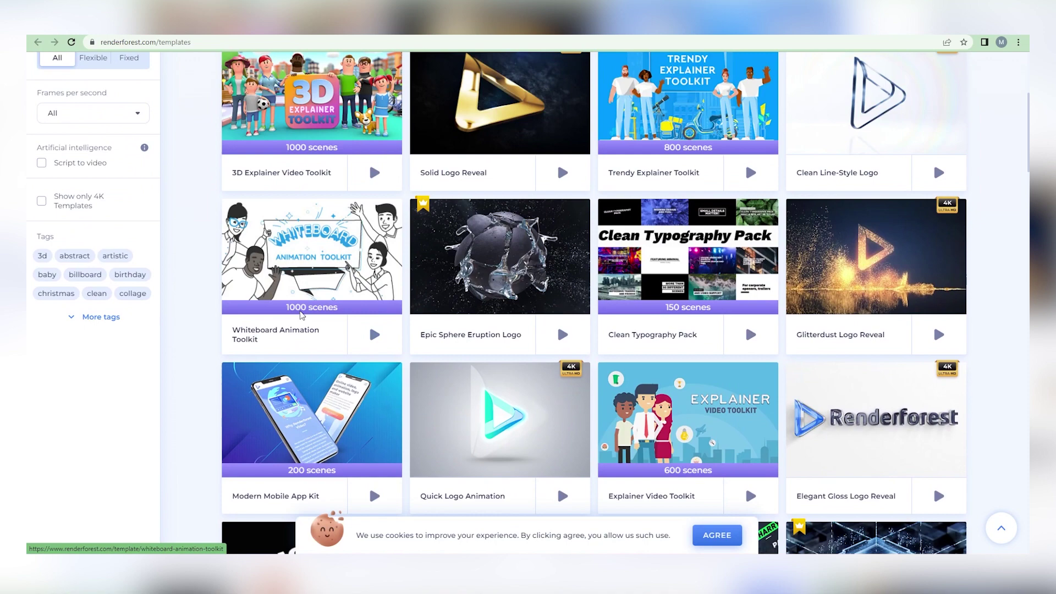
Open the Whiteboard Animation Toolkit page and scroll through its preview and 'Videos created using this template'
click(301, 314)
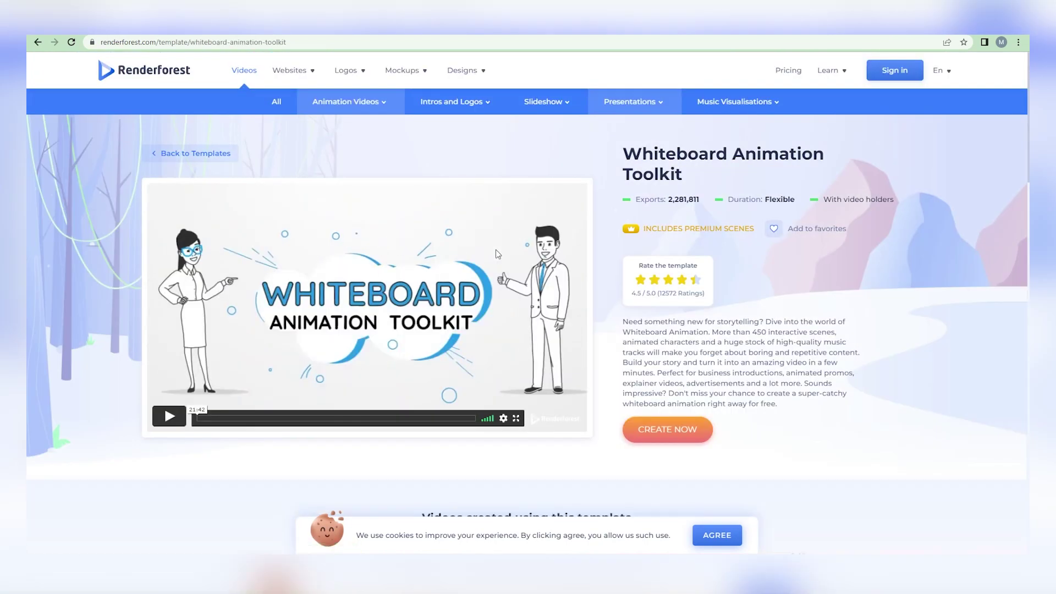
scroll(583, 270, down, 5)
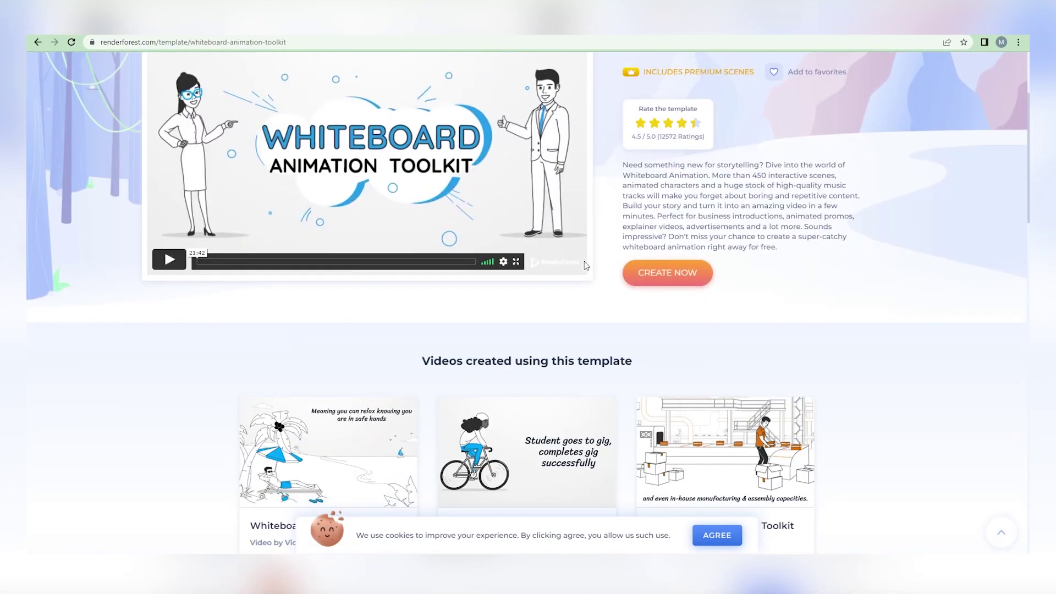
scroll(584, 266, up, 4)
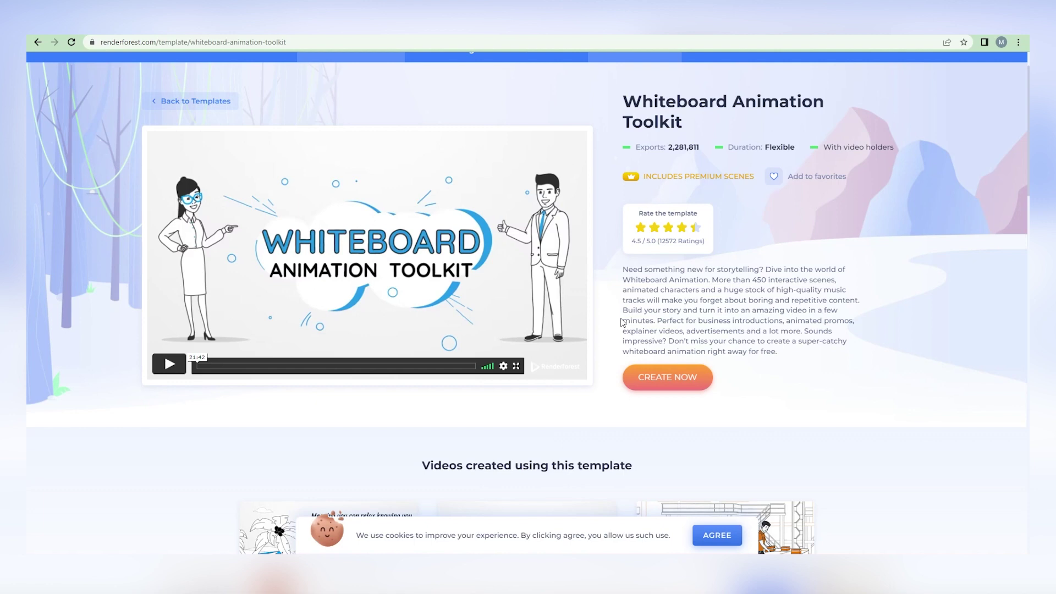
drag(694, 123, 629, 100)
click(692, 131)
scroll(667, 154, down, 4)
scroll(671, 161, down, 3)
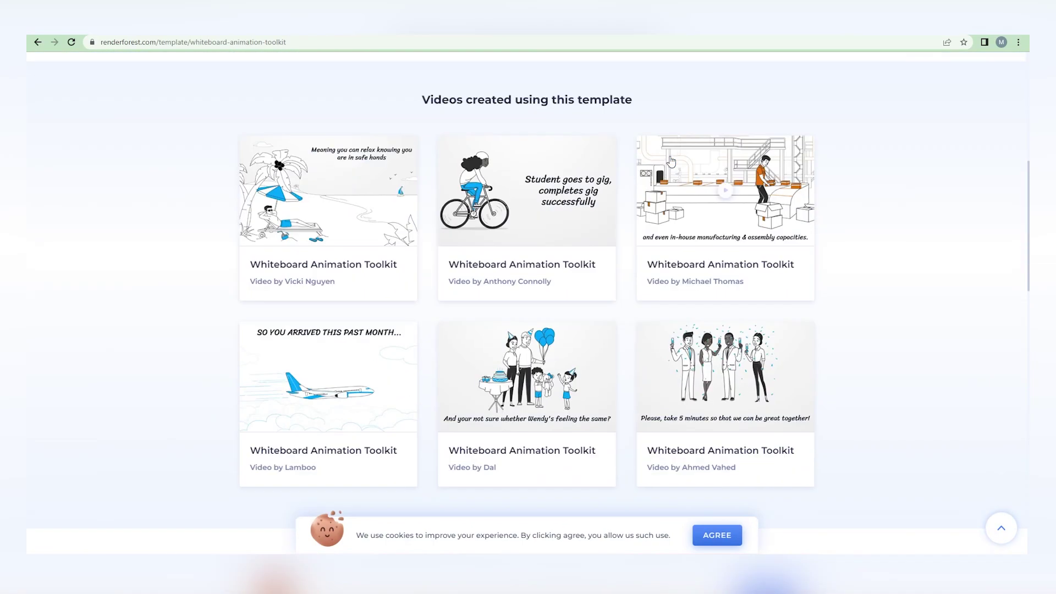
scroll(671, 161, down, 2)
scroll(669, 160, up, 10)
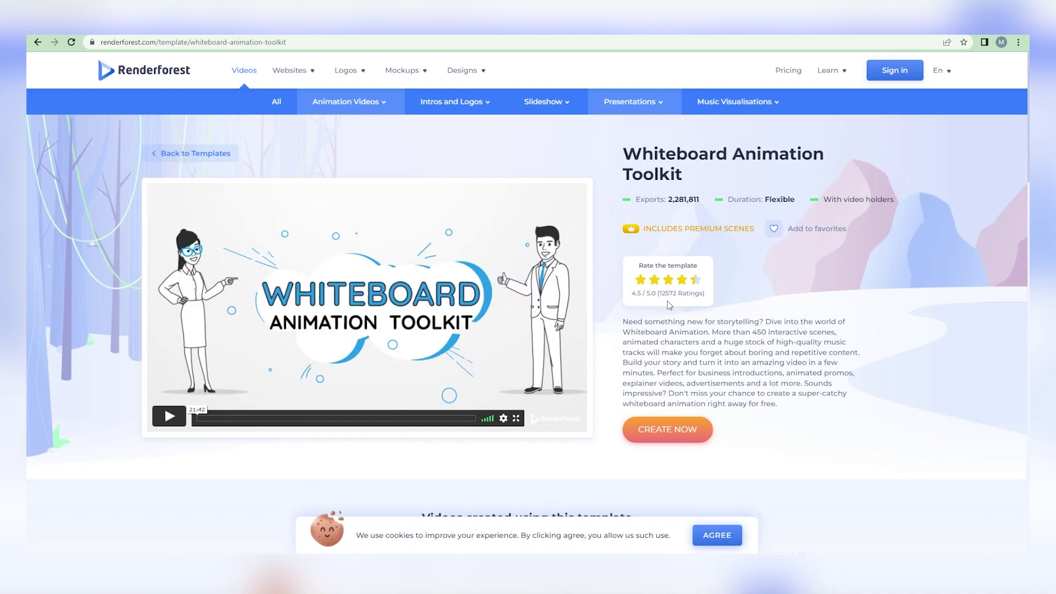
scroll(667, 301, down, 10)
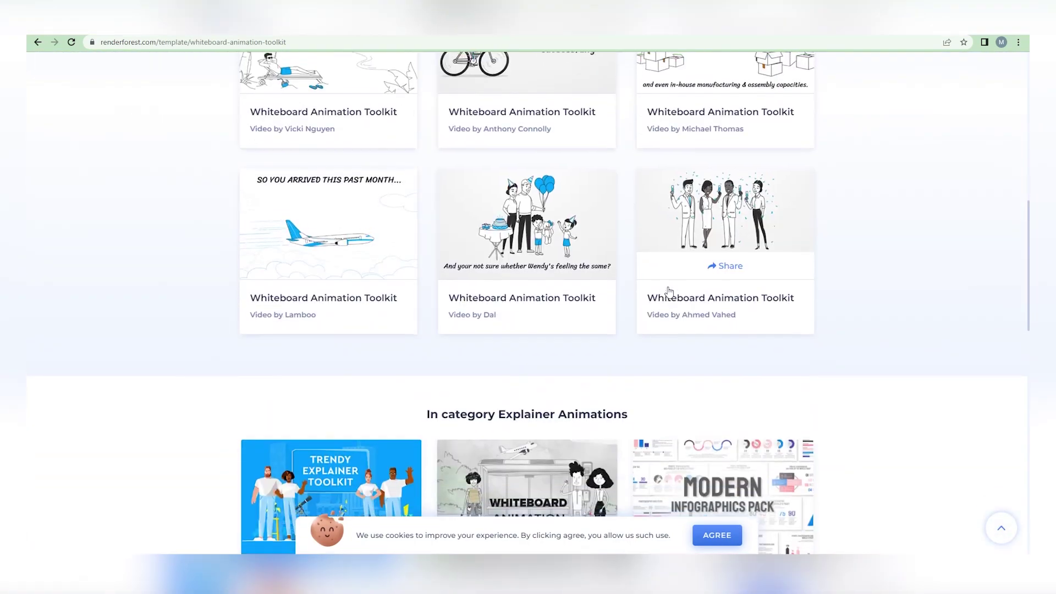
scroll(666, 296, up, 10)
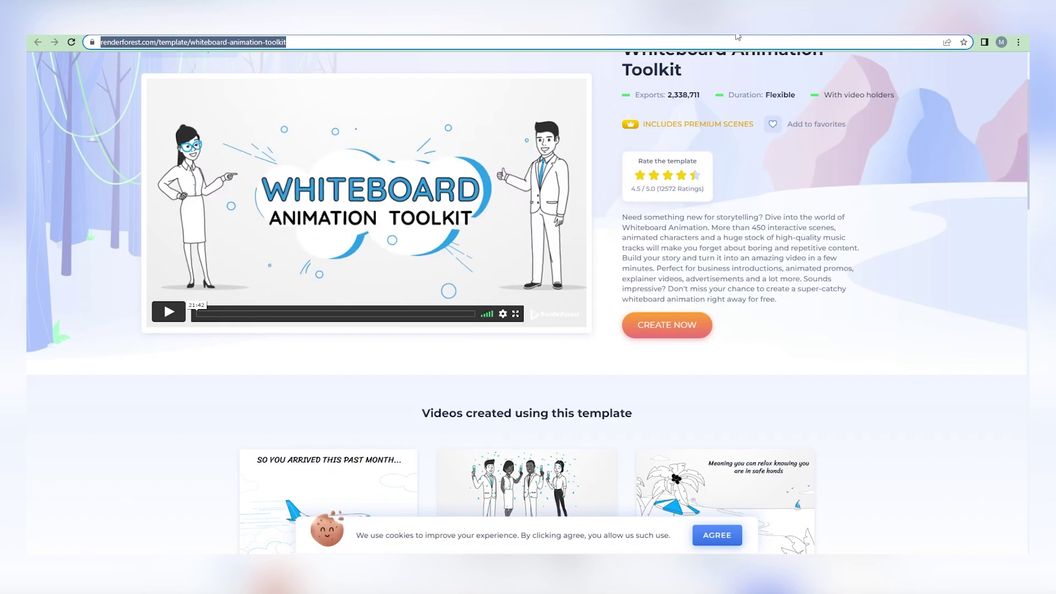
Start a new video from the template, dismiss the sign-in popup and scroll the Create new video grid
click(666, 324)
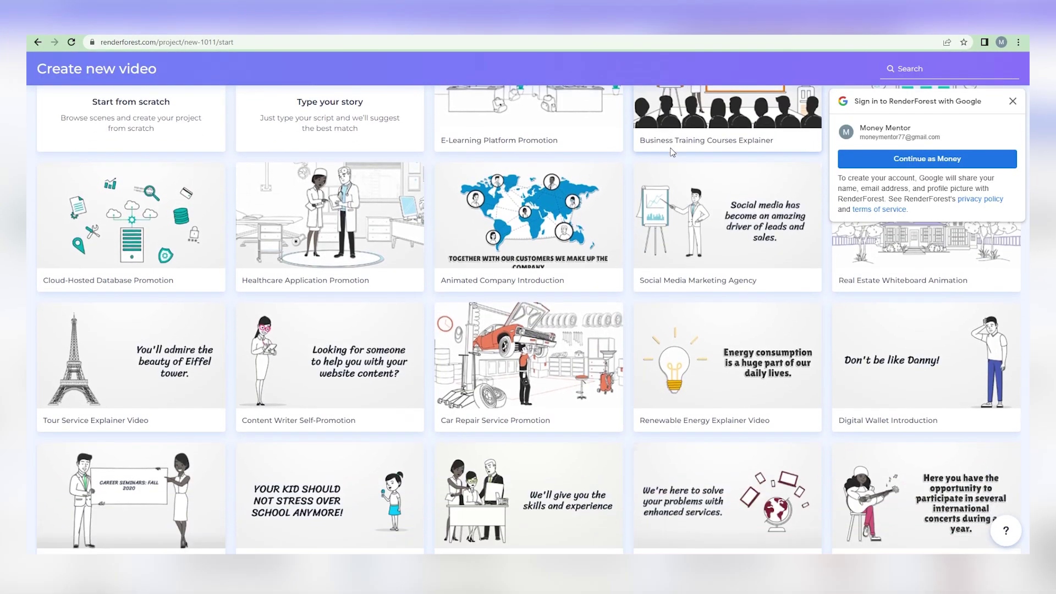
click(1013, 101)
scroll(844, 174, up, 2)
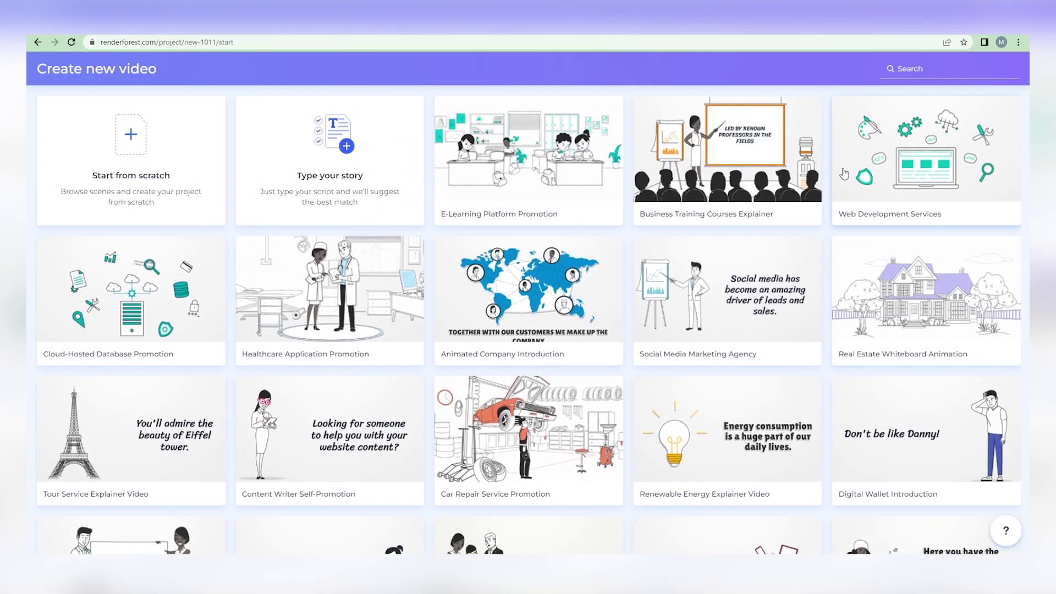
scroll(588, 242, down, 3)
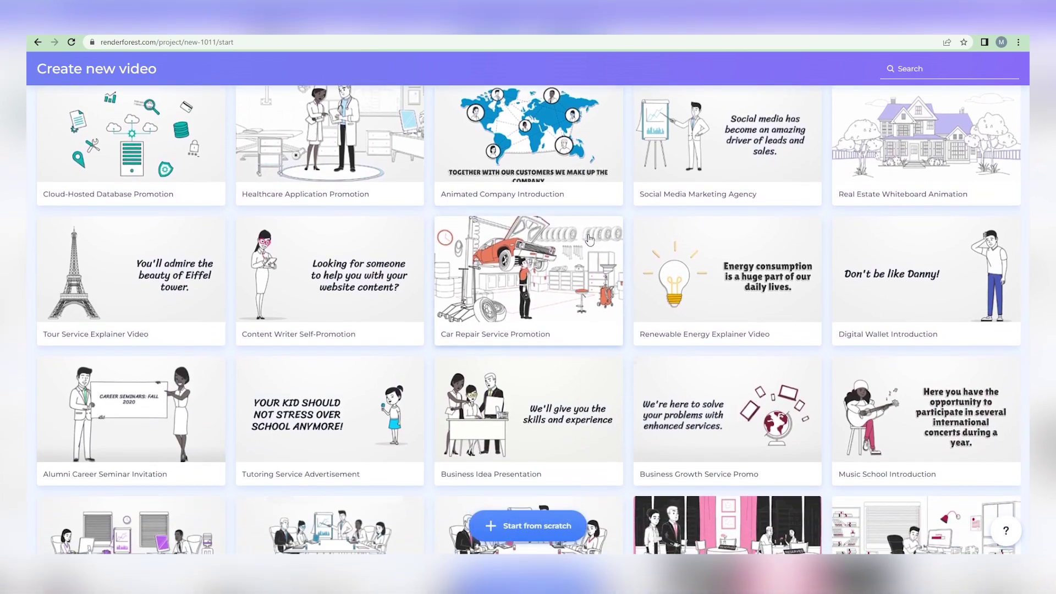
scroll(589, 238, down, 4)
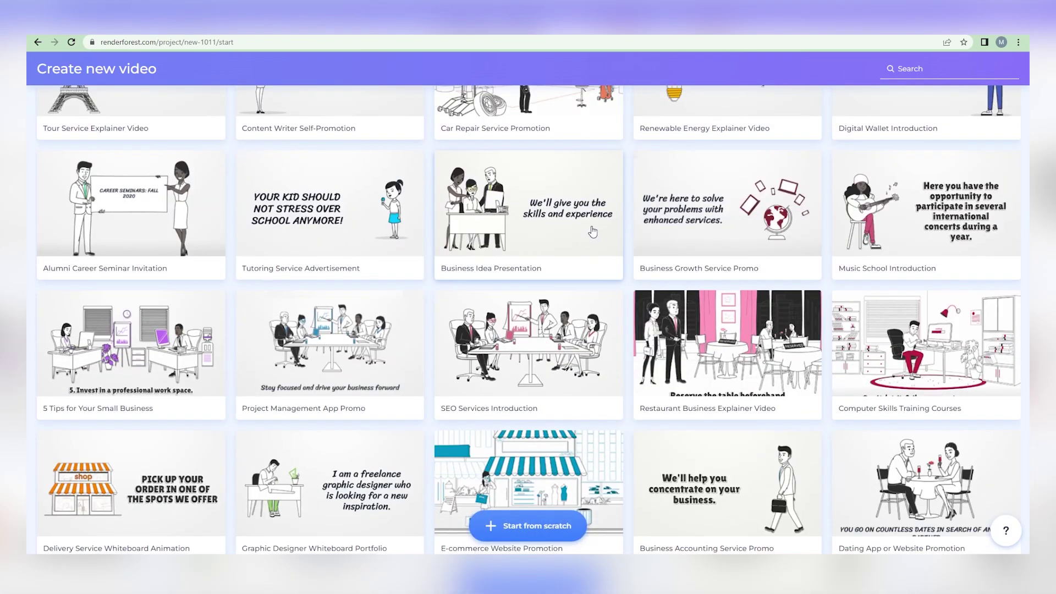
scroll(592, 228, down, 1)
scroll(593, 229, up, 5)
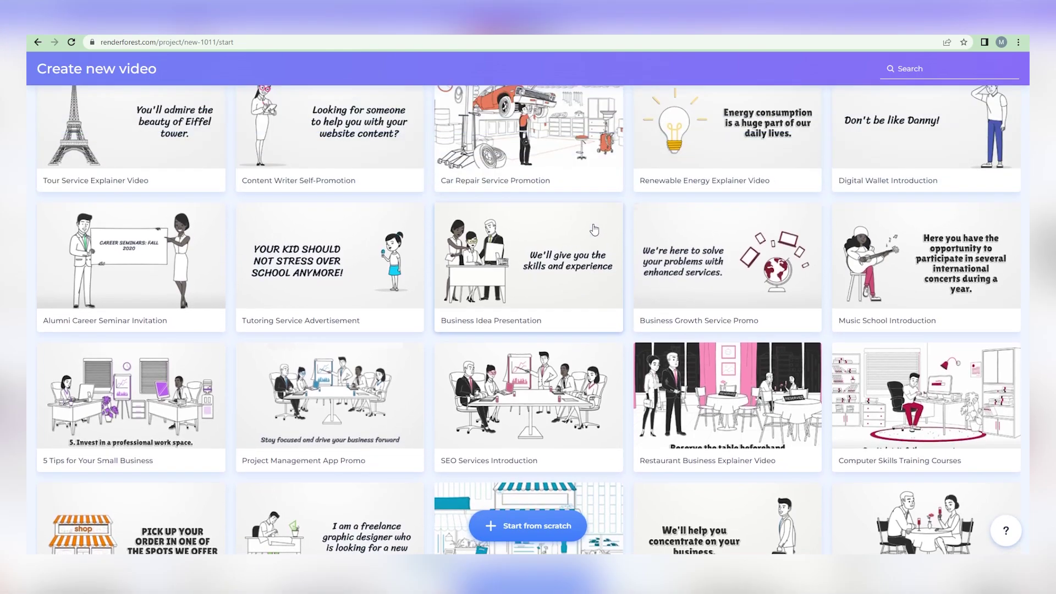
scroll(593, 227, up, 3)
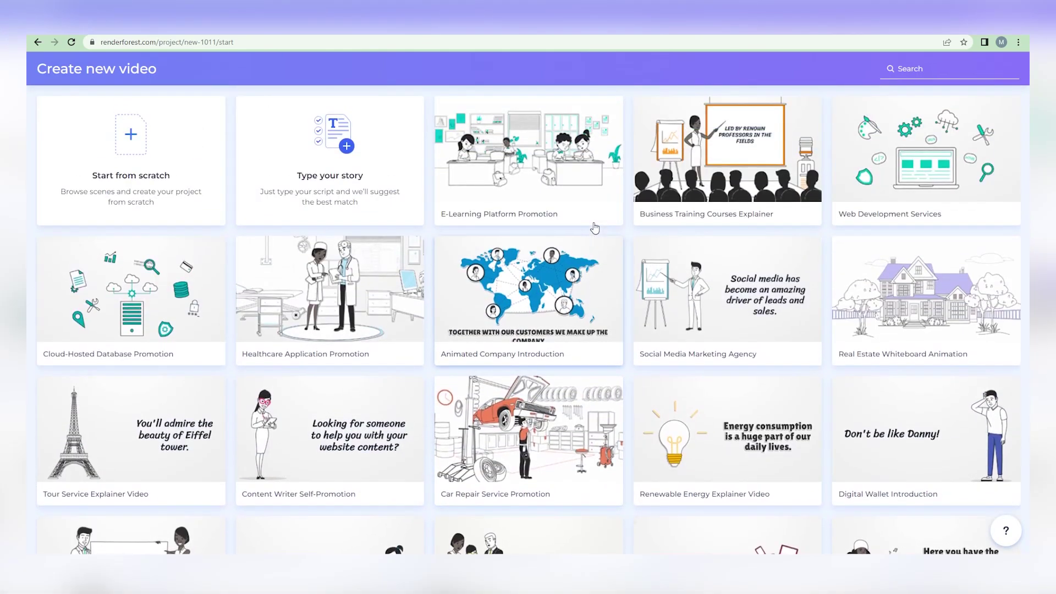
scroll(595, 228, down, 1)
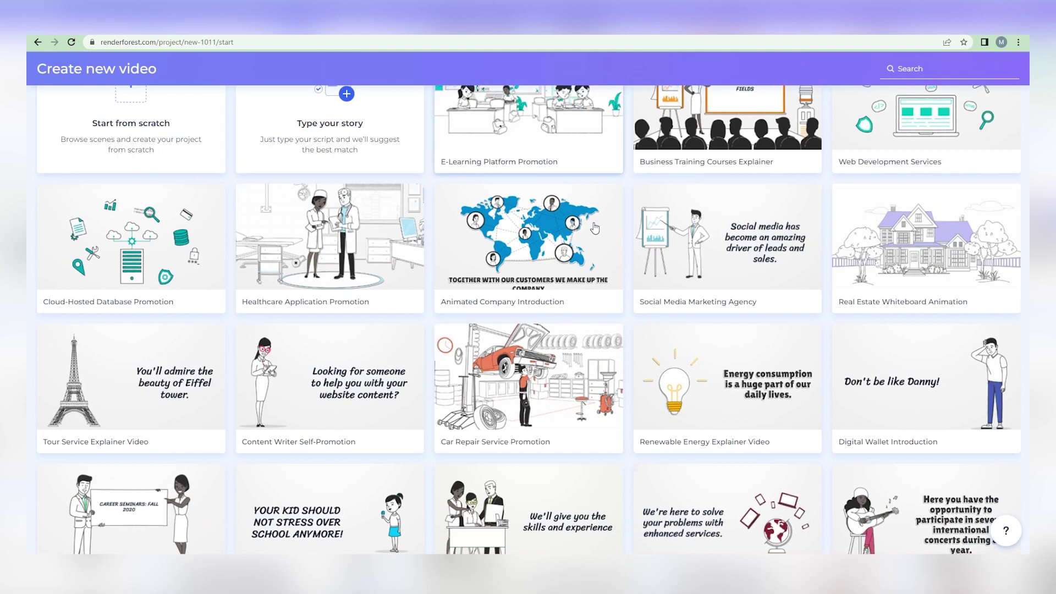
scroll(594, 228, down, 3)
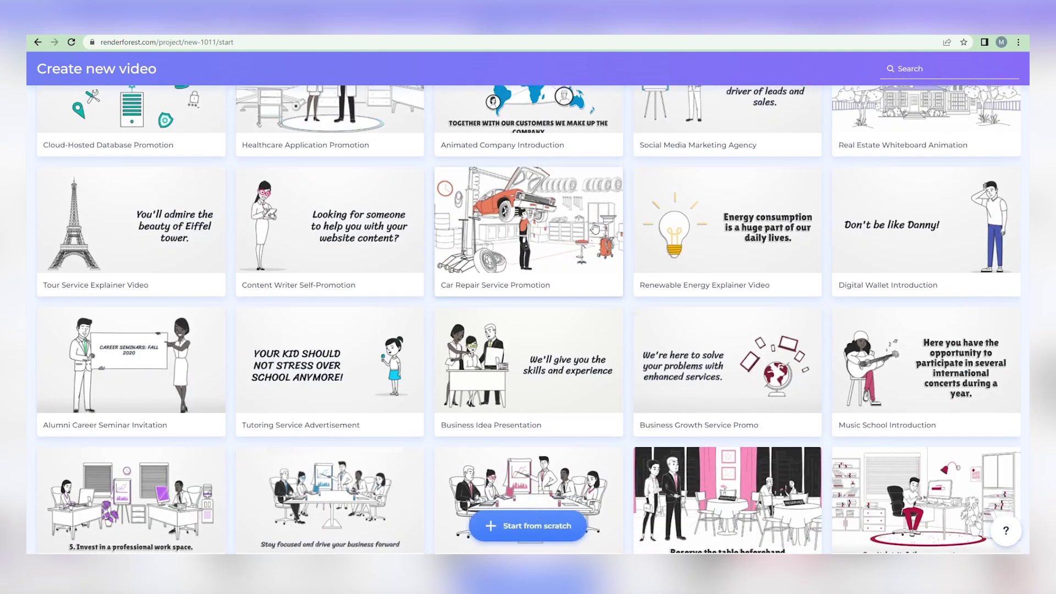
Preview the Content Writer Self-Promotion template, close it, then reopen its preview
click(370, 251)
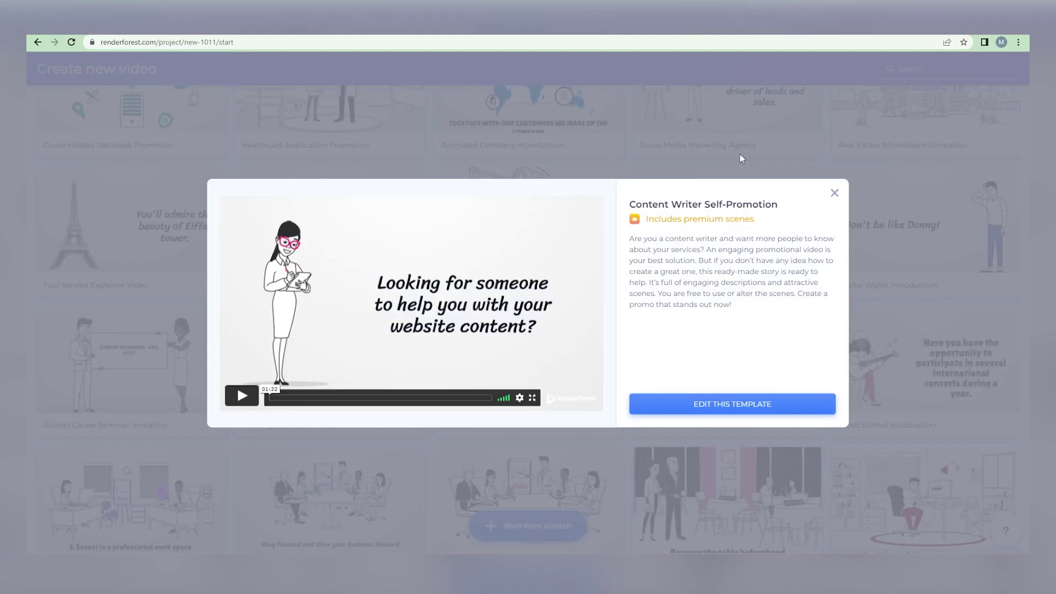
click(834, 195)
scroll(723, 214, up, 4)
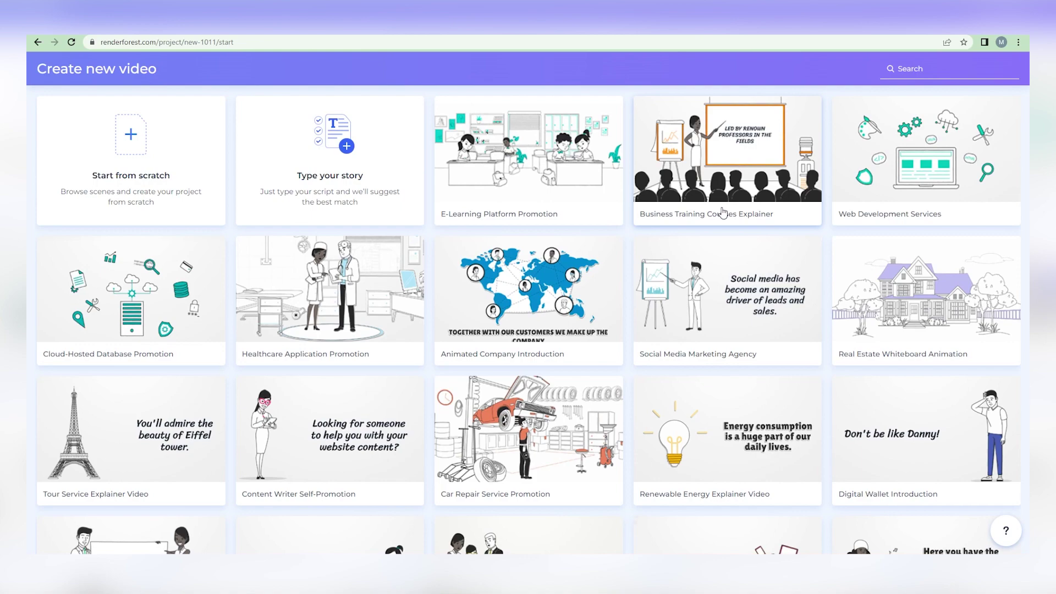
scroll(417, 314, down, 2)
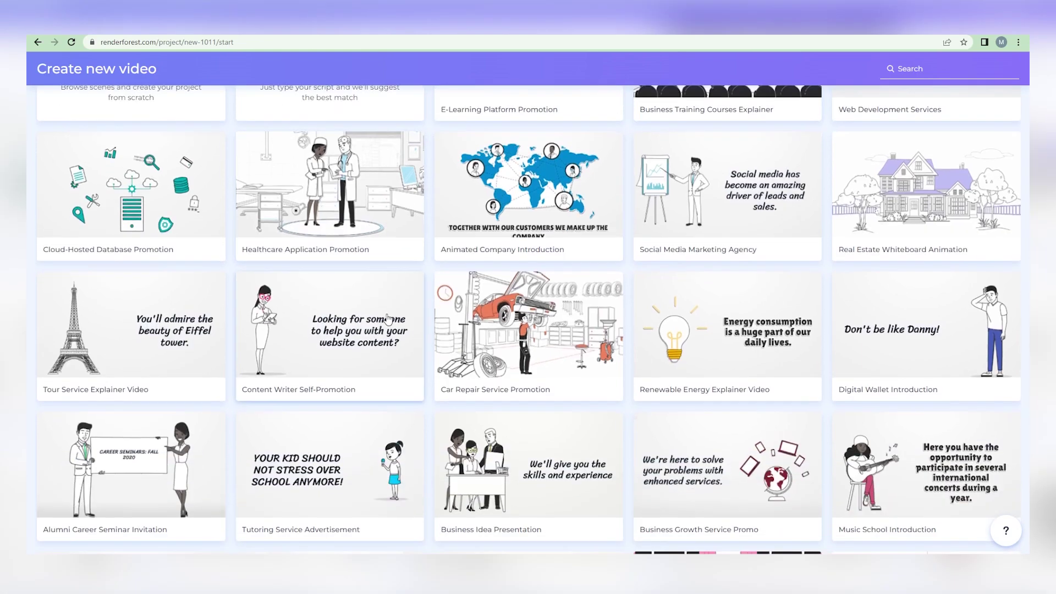
click(418, 314)
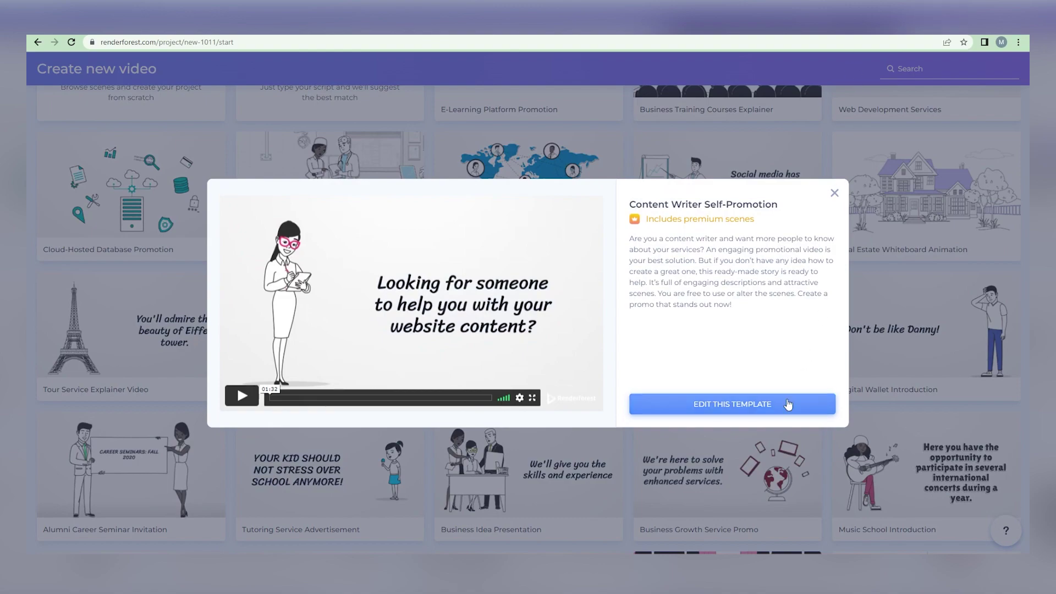
Open the Content Writer template in the editor and open then close the first scene's text dialog
click(788, 404)
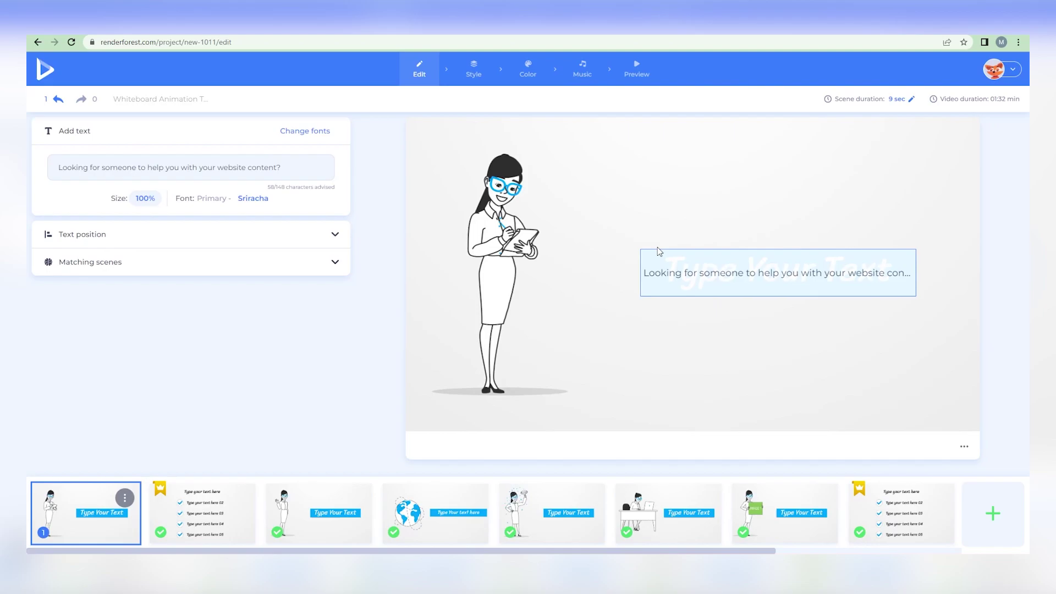
click(781, 286)
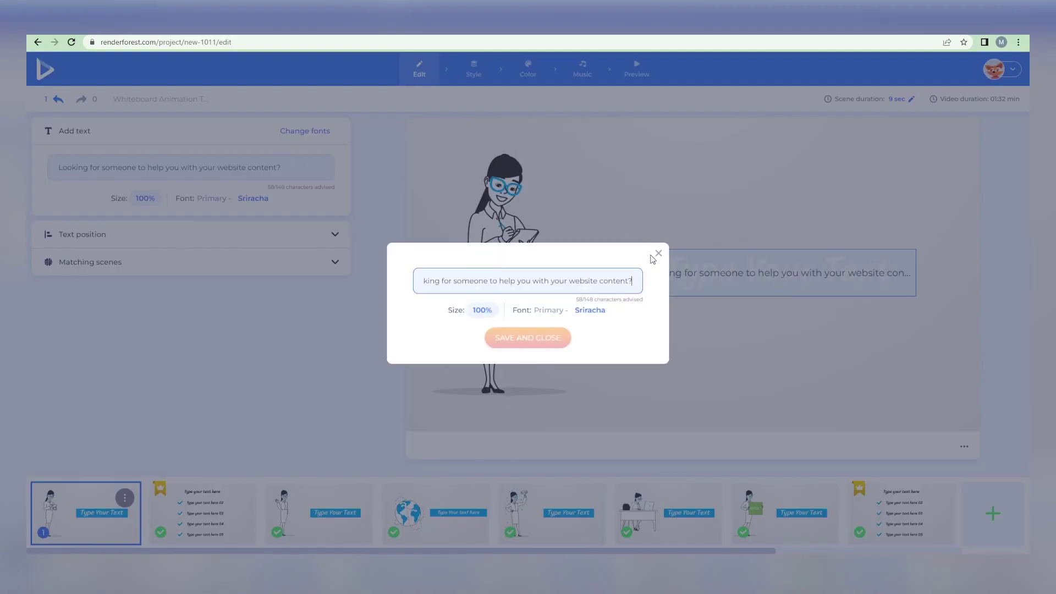
click(656, 254)
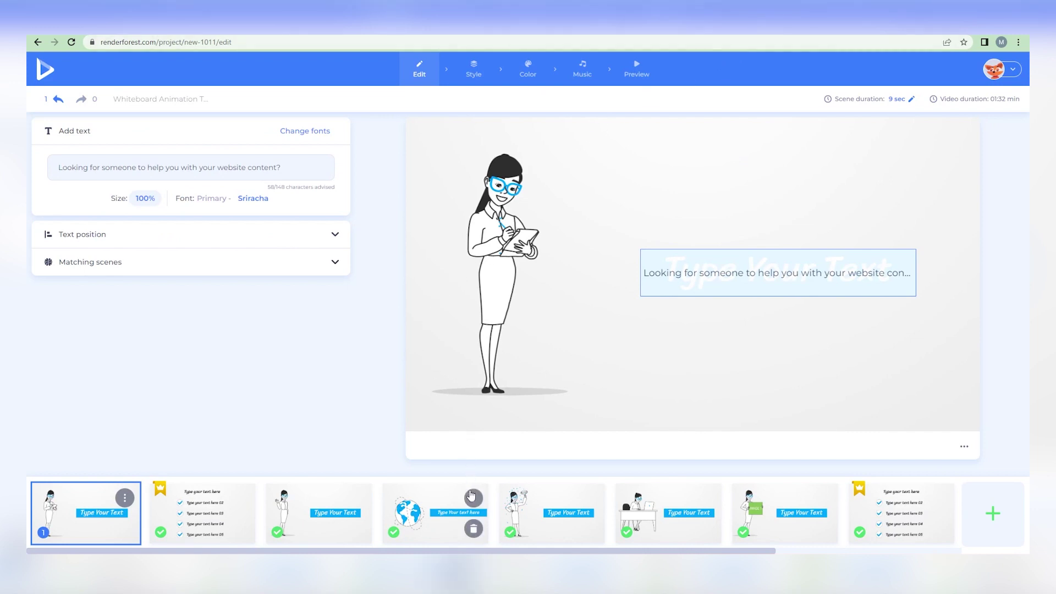
View scenes 4 to 7: the globe, trophy, woman at desk and woman holding an image
click(472, 498)
click(561, 504)
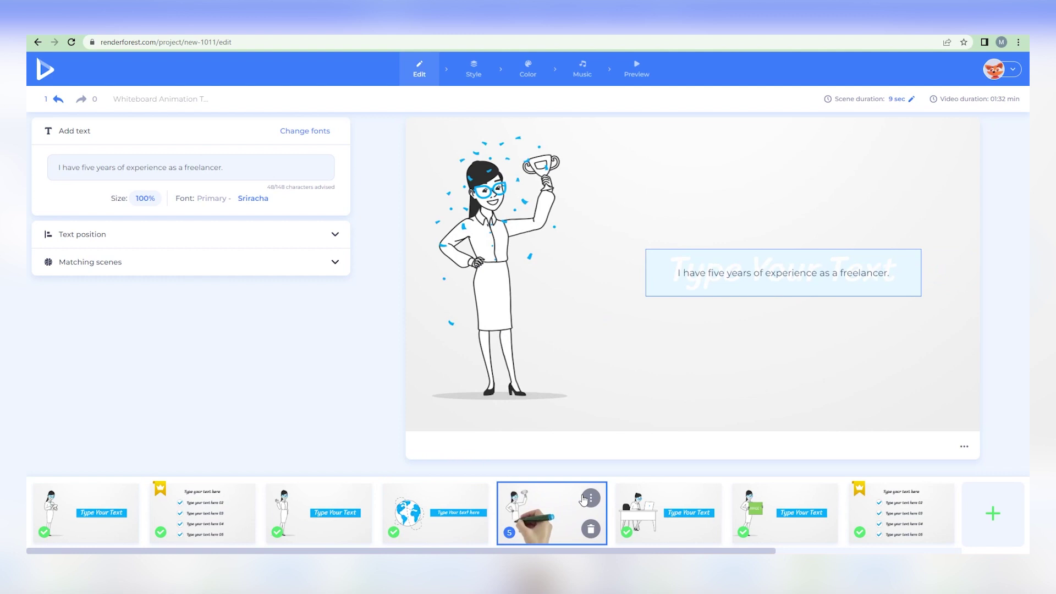
click(659, 499)
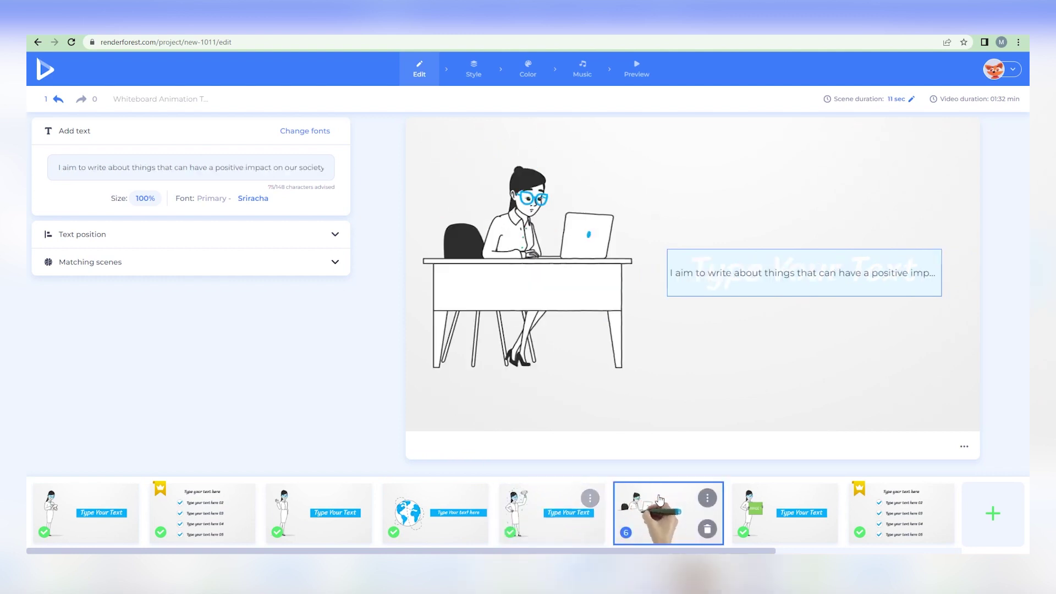
click(777, 504)
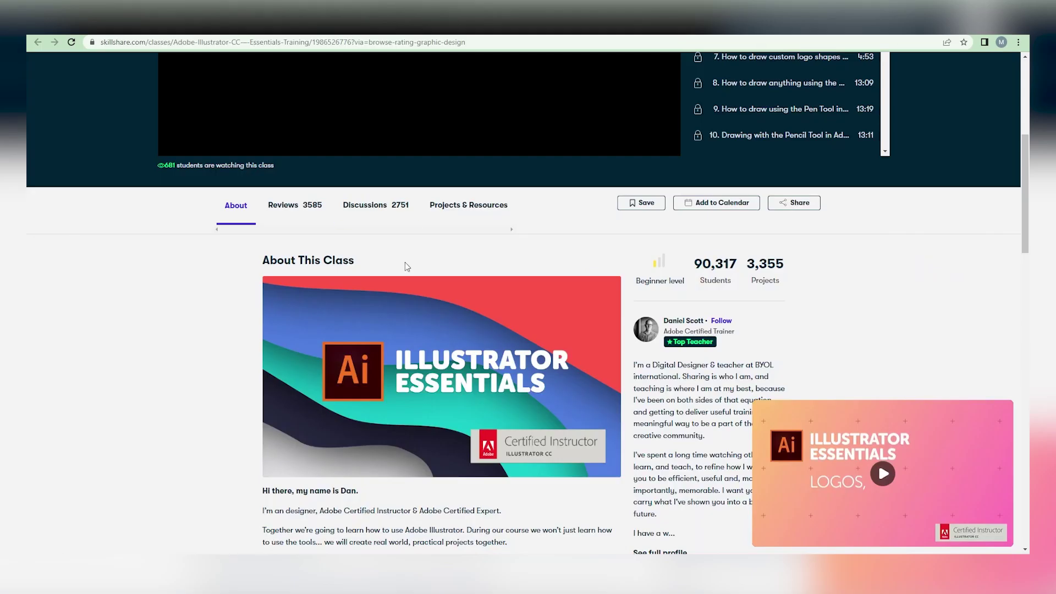
Scroll the Illustrator class About page, then return to the Renderforest Whiteboard Animation Toolkit page
scroll(407, 266, up, 3)
scroll(405, 262, down, 5)
scroll(406, 261, up, 1)
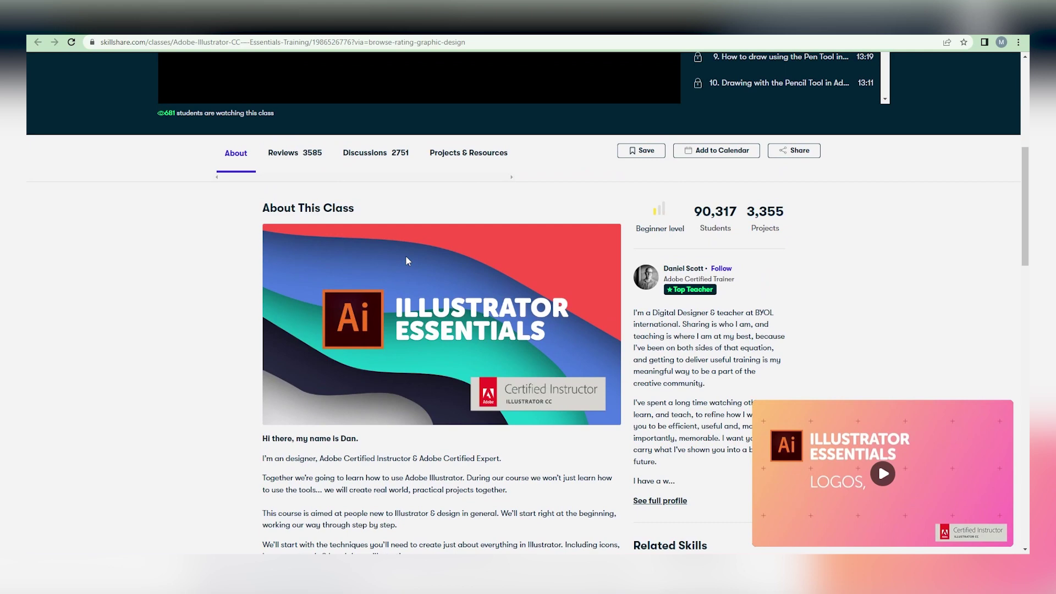
scroll(404, 255, up, 6)
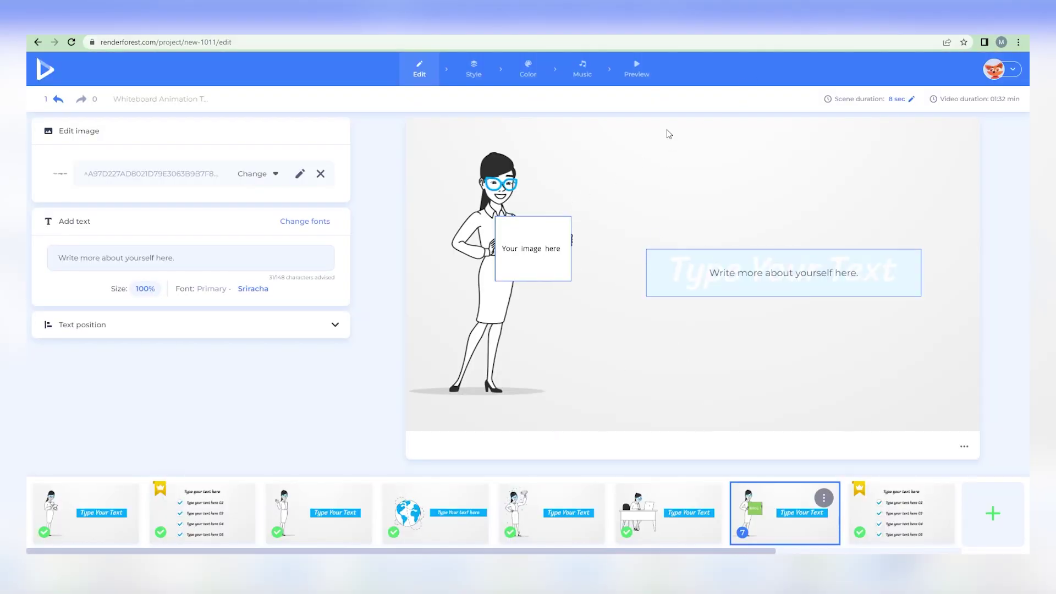
click(680, 39)
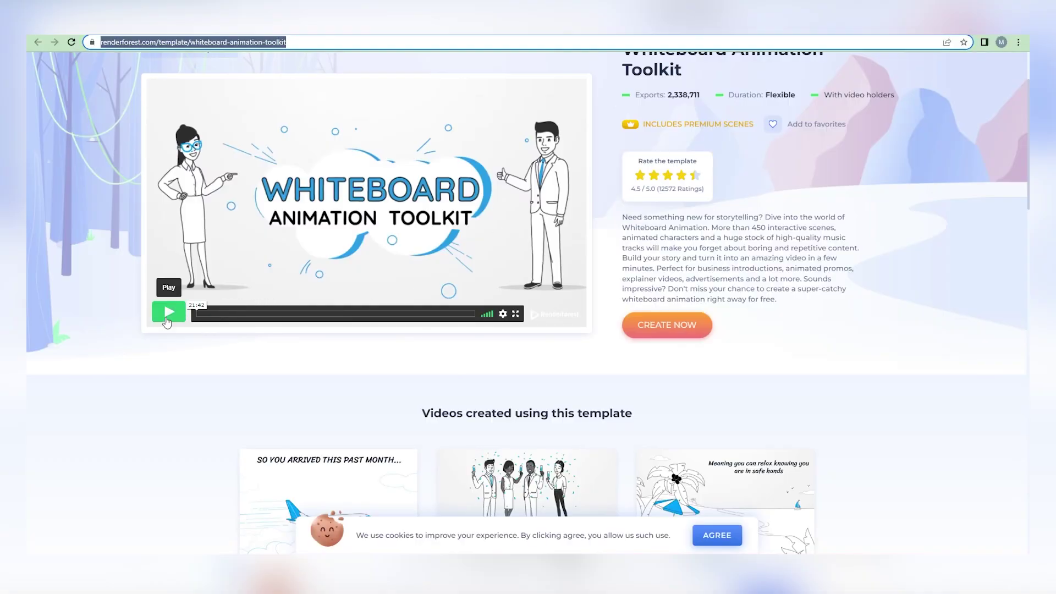
scroll(734, 275, up, 1)
Reopen the Content Writer template for editing and view its checklist and desk scenes
scroll(727, 83, down, 1)
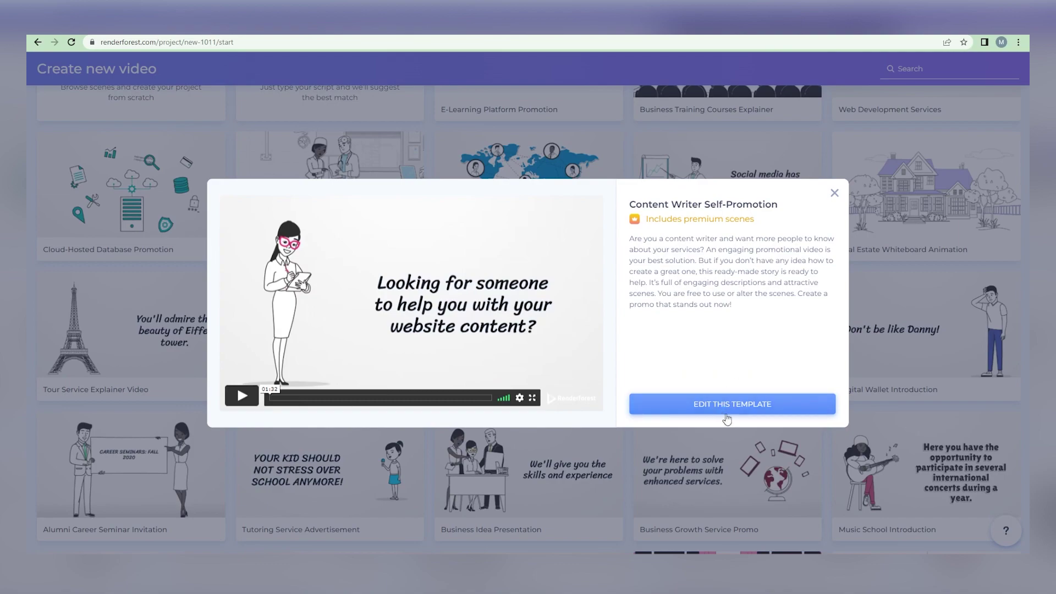
click(740, 401)
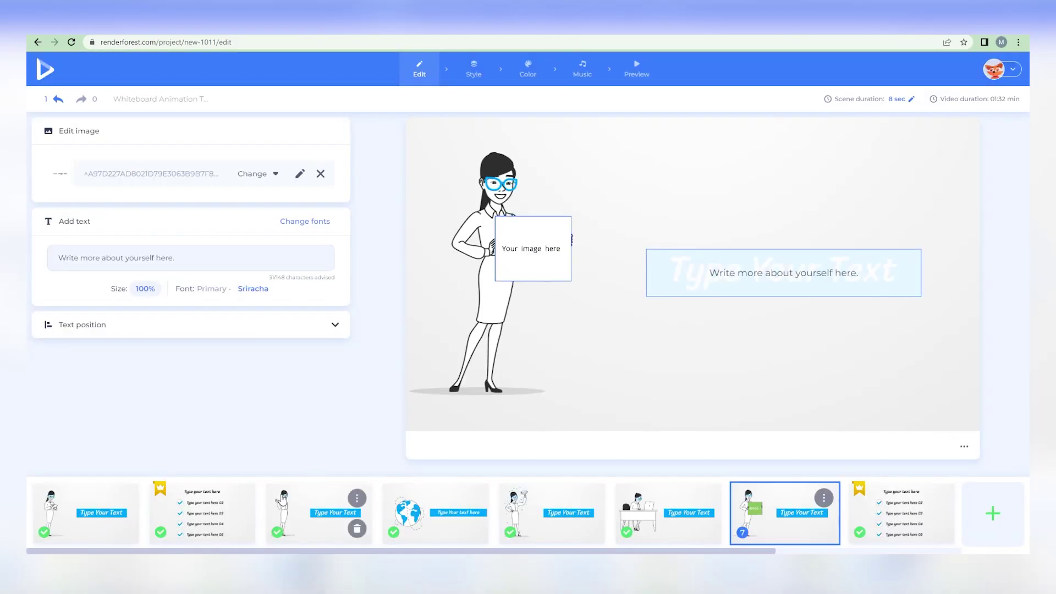
click(215, 509)
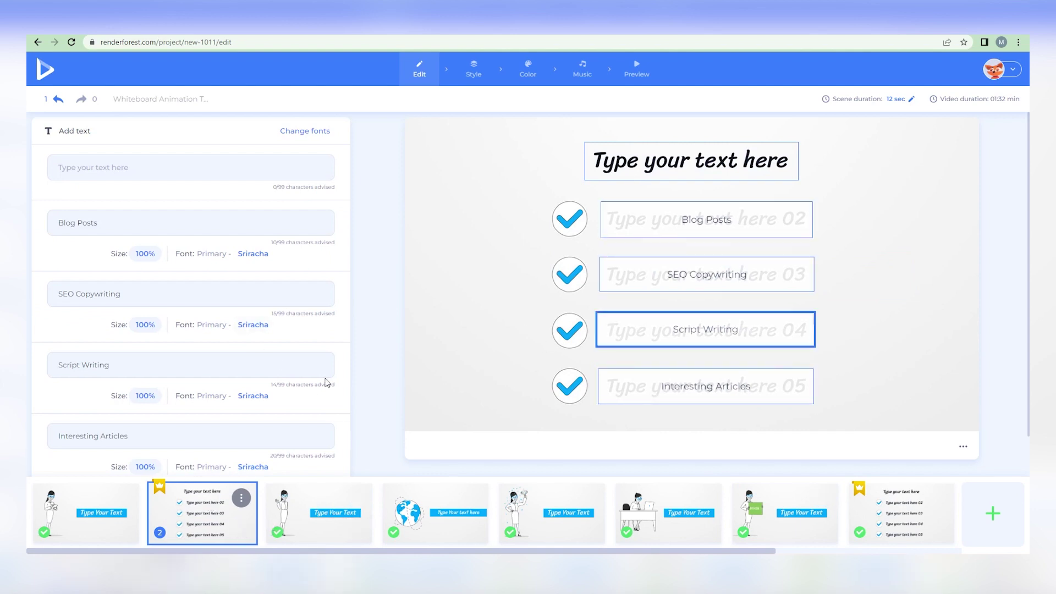
click(719, 510)
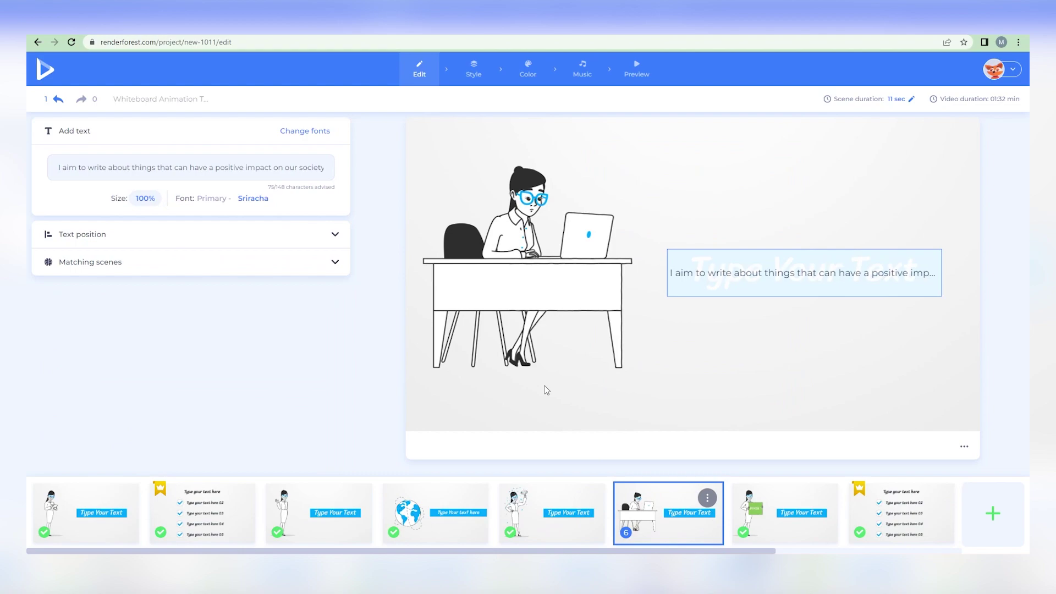
Replace the trophy scene's text with 'I graduated' and save it
click(552, 491)
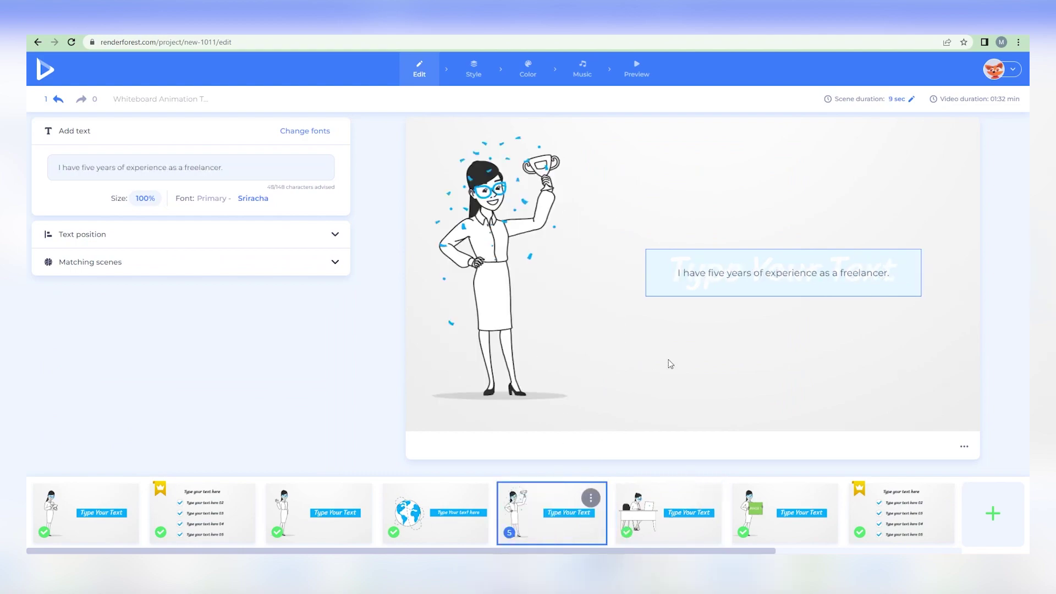
click(761, 278)
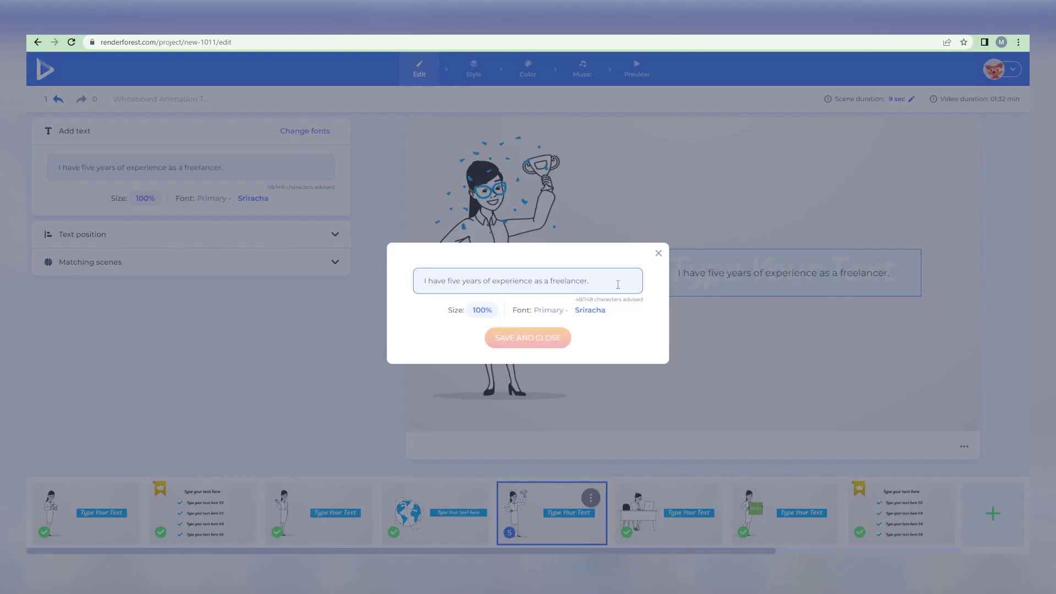
drag(596, 282, 423, 284)
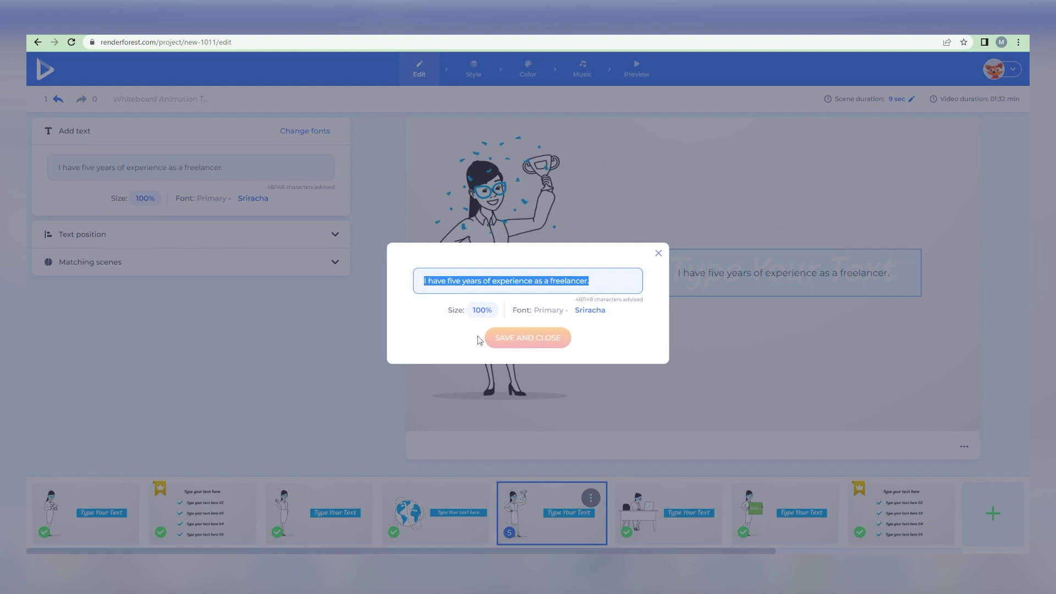
text(I)
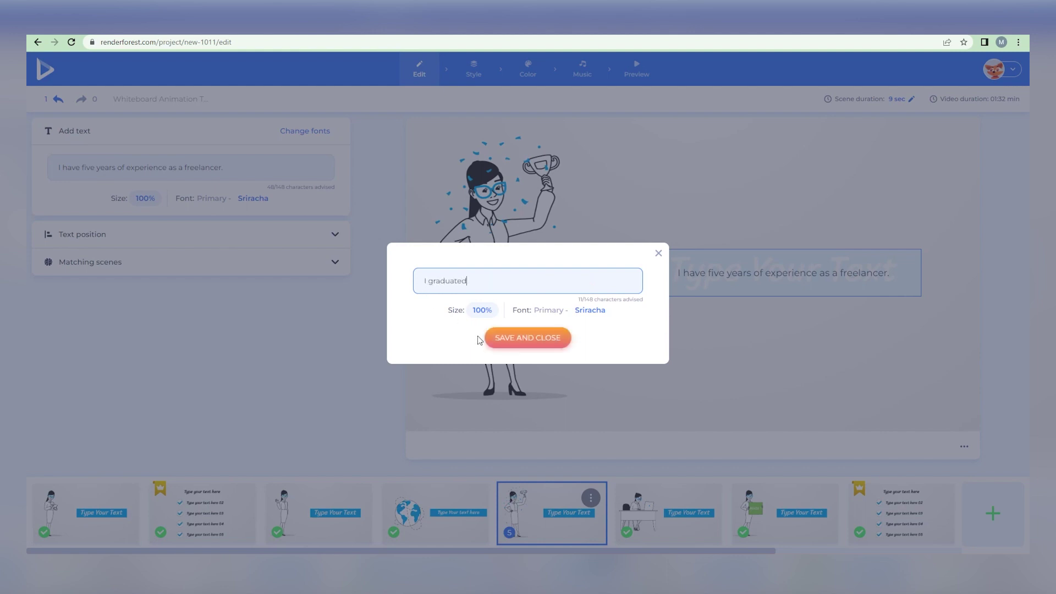
text( graduated)
click(478, 339)
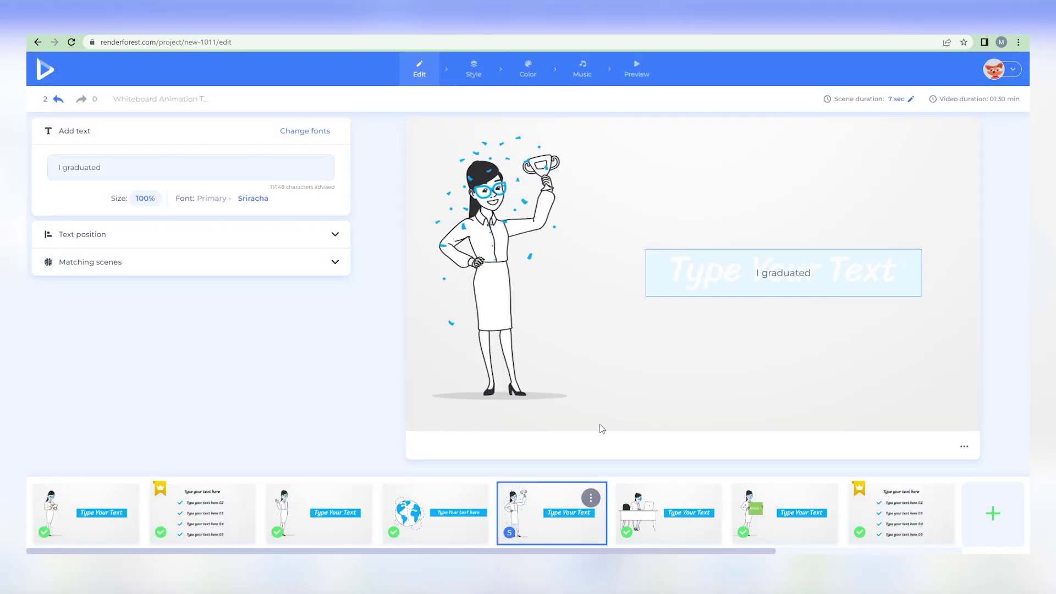
mouse_move(573, 514)
Review the Style step's Look and Font options before moving to Color
click(472, 66)
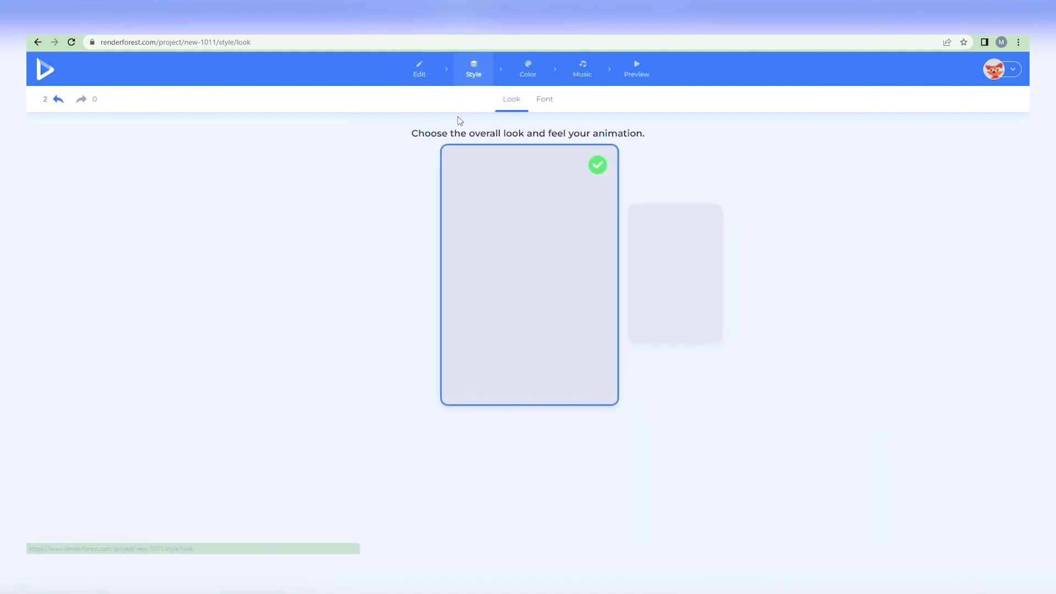
click(528, 100)
click(522, 102)
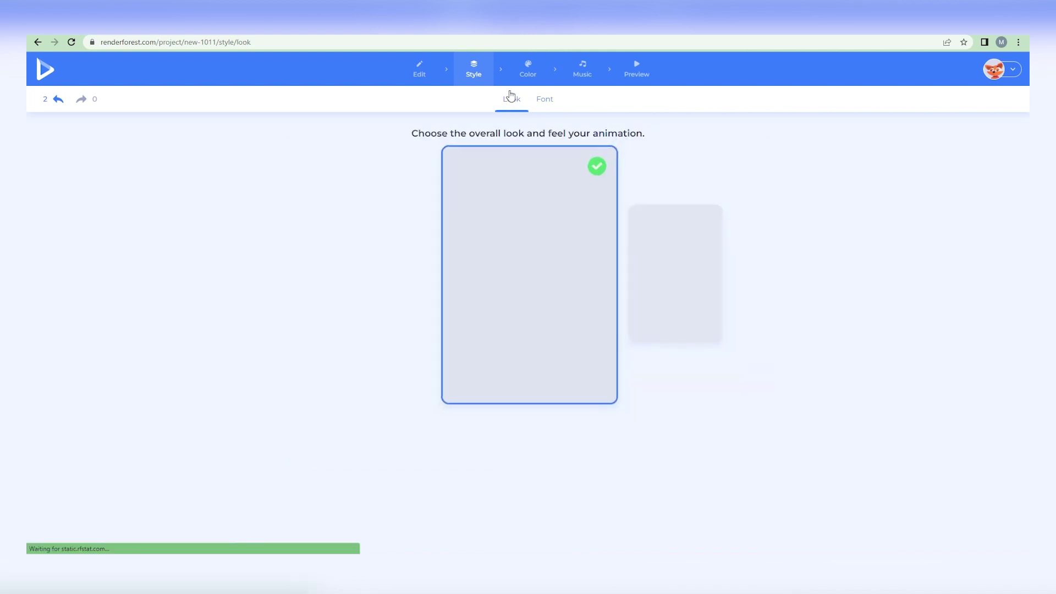
click(521, 72)
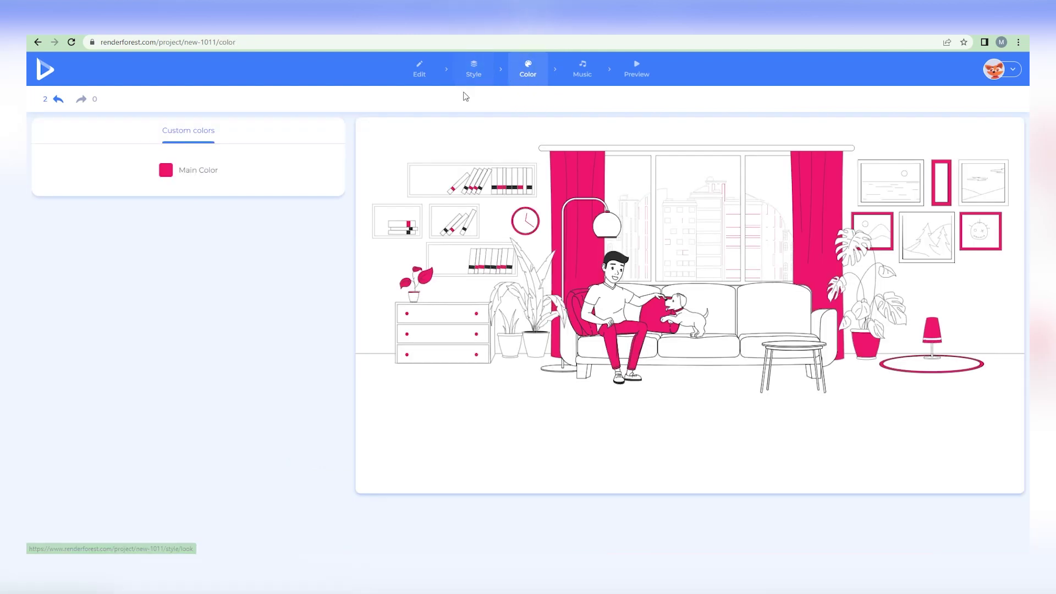
Set the animation's Main Color to bright red #FF0340
click(165, 171)
click(279, 159)
click(205, 137)
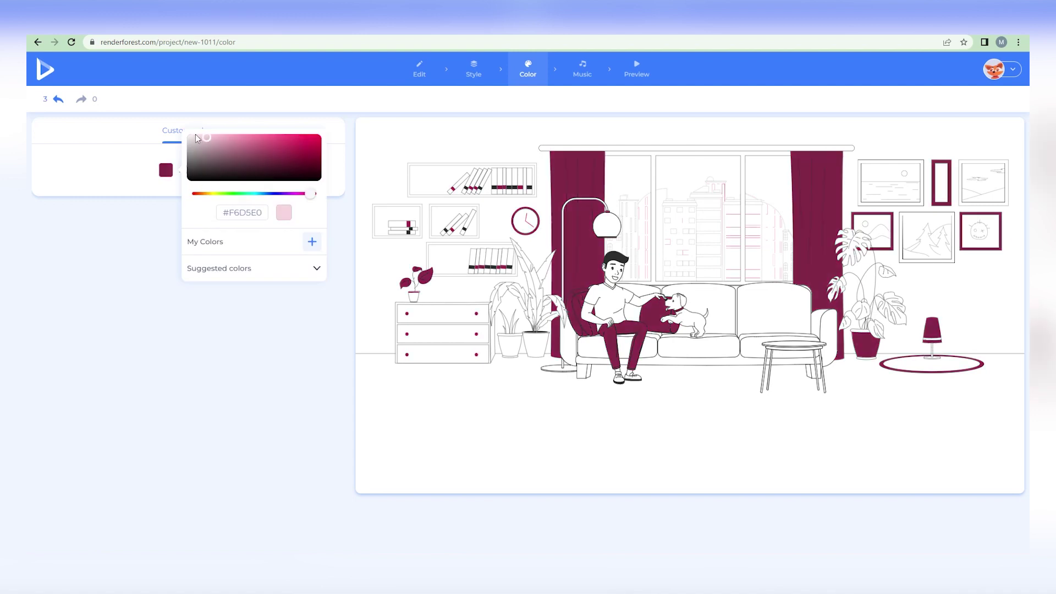
click(220, 153)
drag(245, 159, 324, 121)
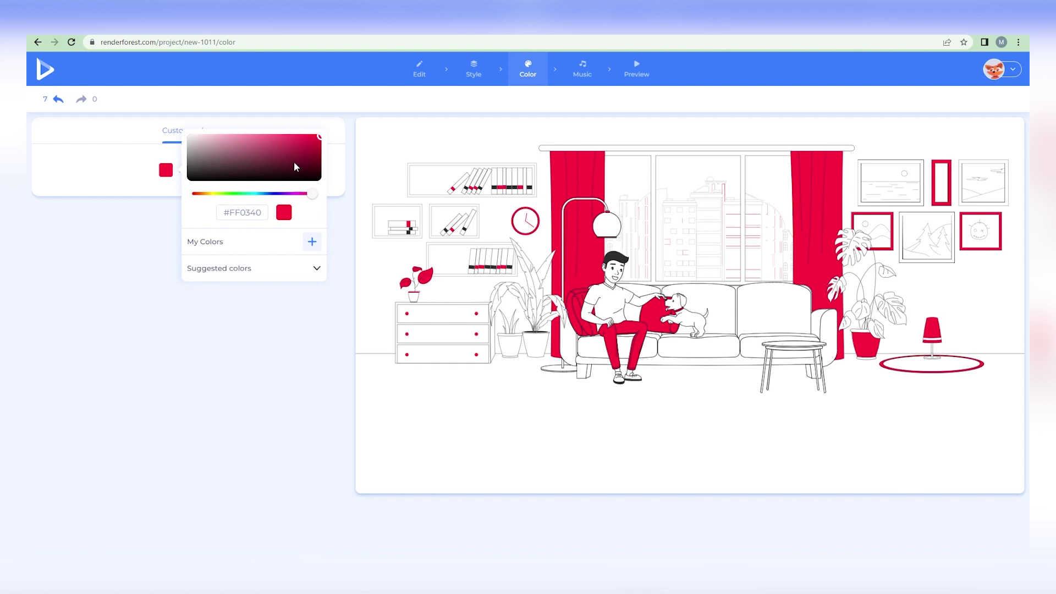
click(152, 193)
Try the second look option in Style, then keep the original look
click(485, 75)
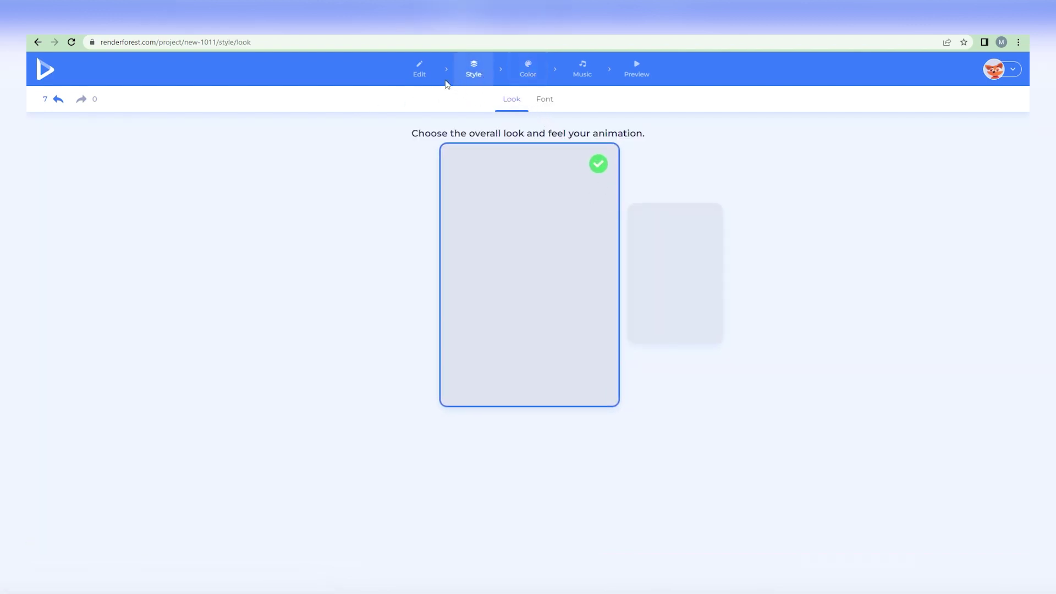
click(647, 212)
click(396, 223)
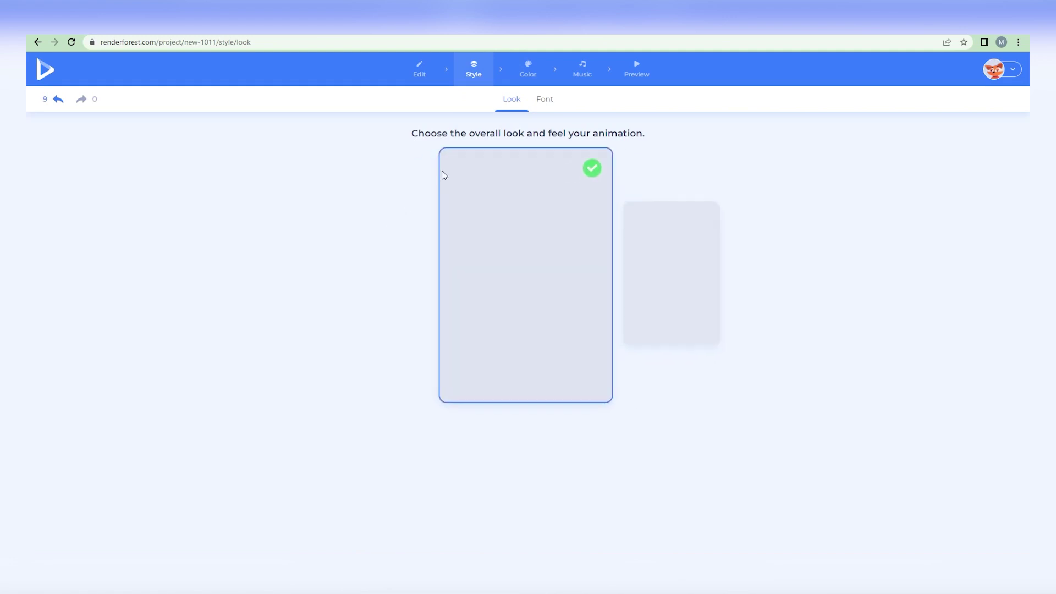
Try maroon, teal and several green shades as the Main Color
click(523, 75)
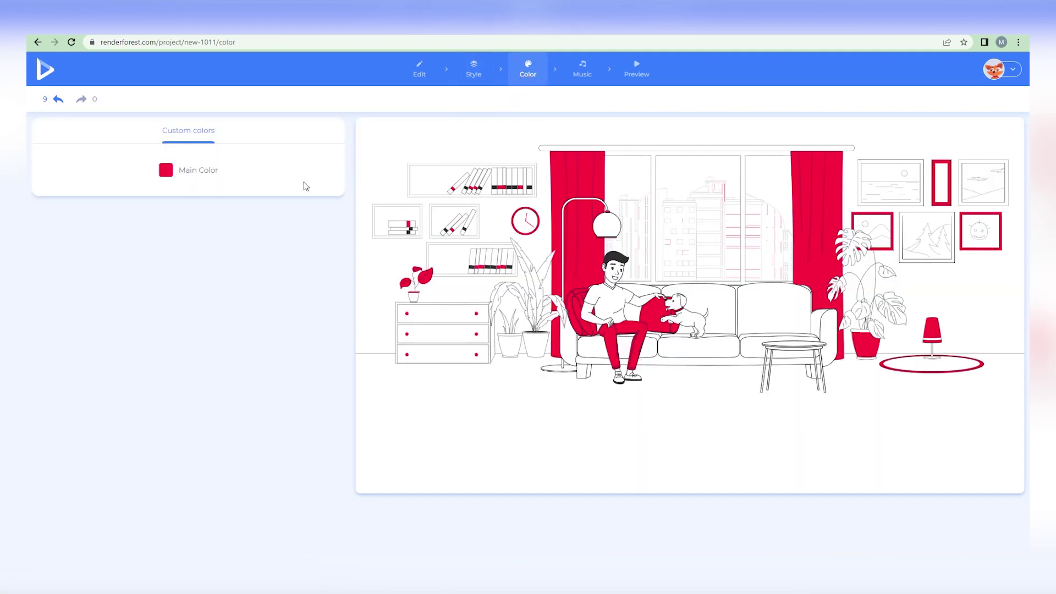
click(192, 172)
click(258, 152)
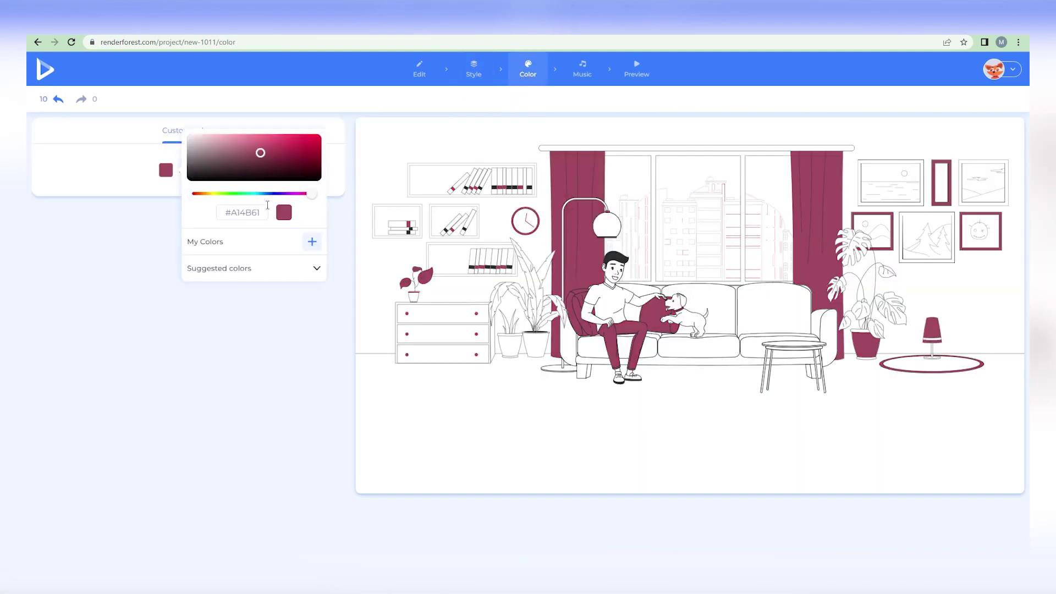
click(261, 194)
drag(262, 197, 235, 195)
click(320, 136)
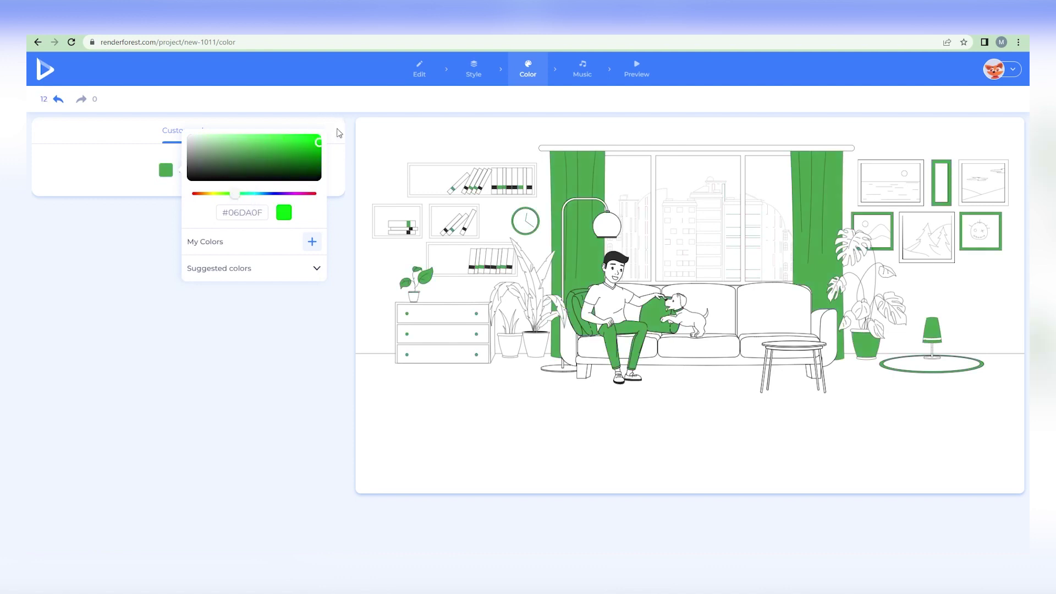
click(282, 133)
click(300, 174)
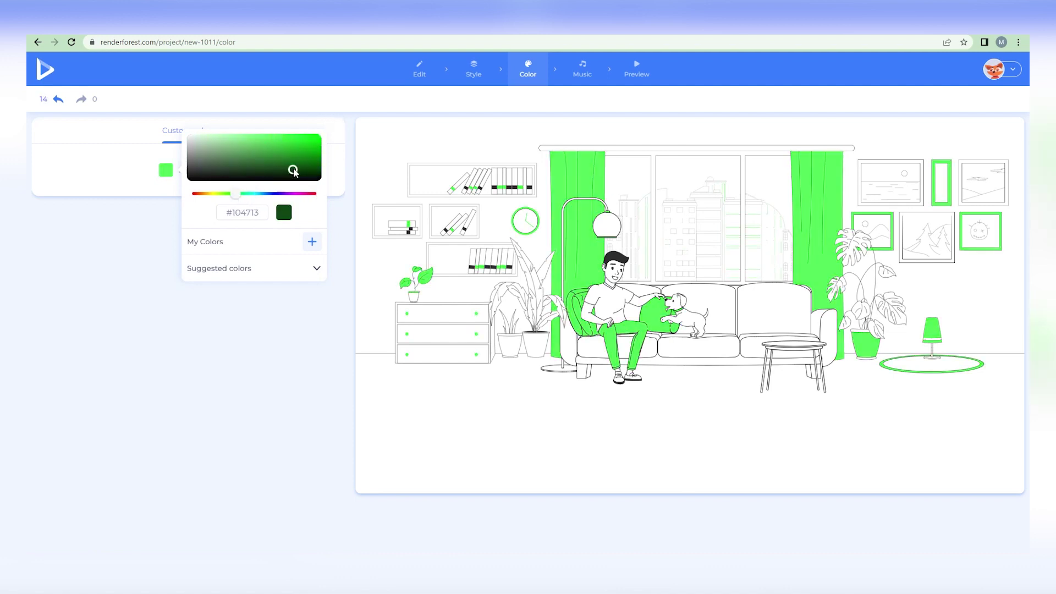
click(280, 171)
click(306, 134)
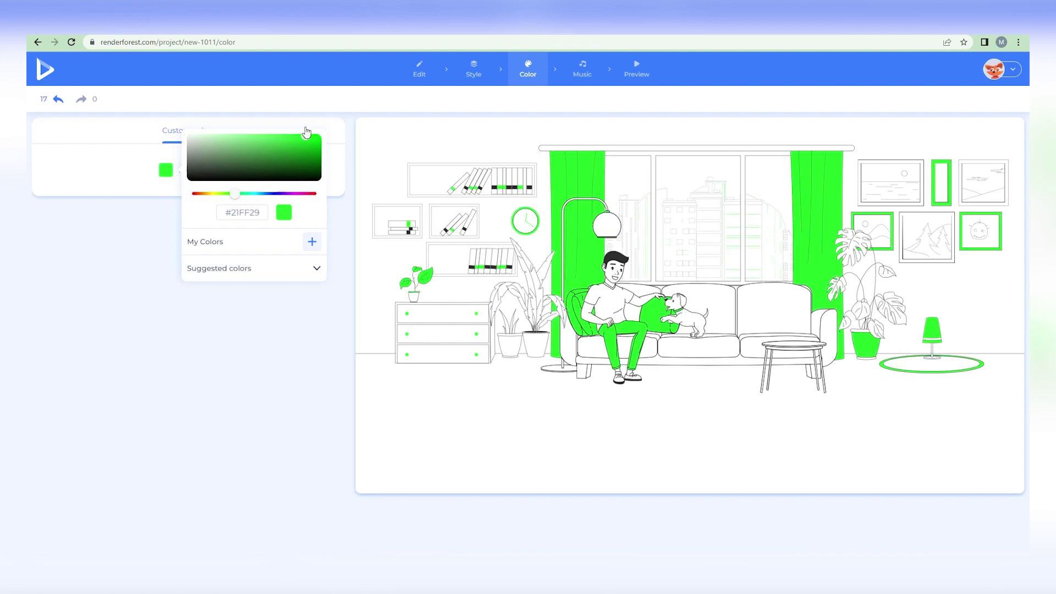
Return the Main Color to a pure, fully saturated red
drag(235, 194, 196, 193)
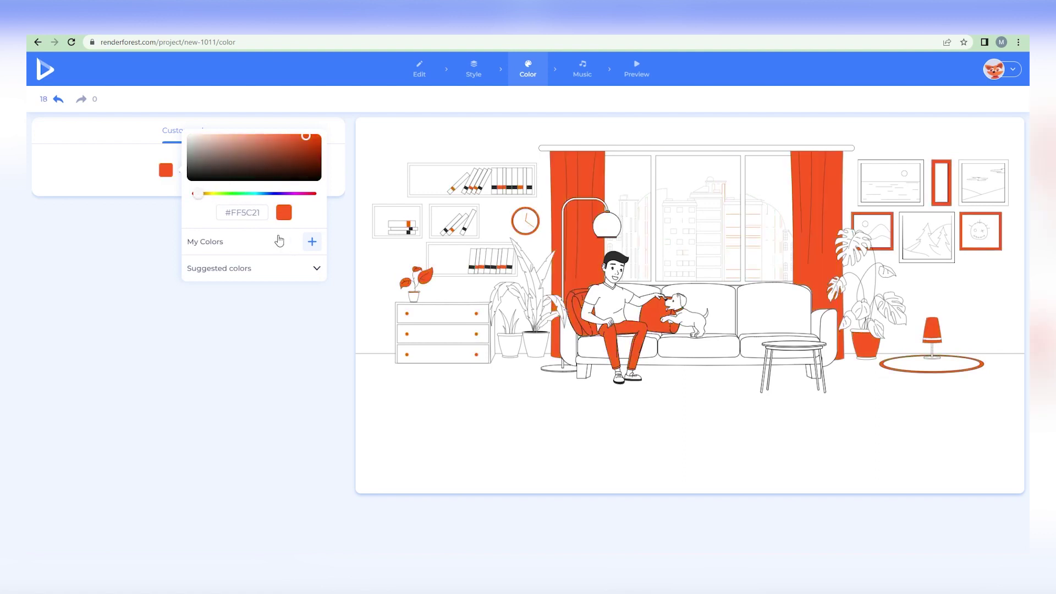
click(267, 269)
click(269, 269)
drag(219, 194, 192, 194)
drag(257, 174, 354, 128)
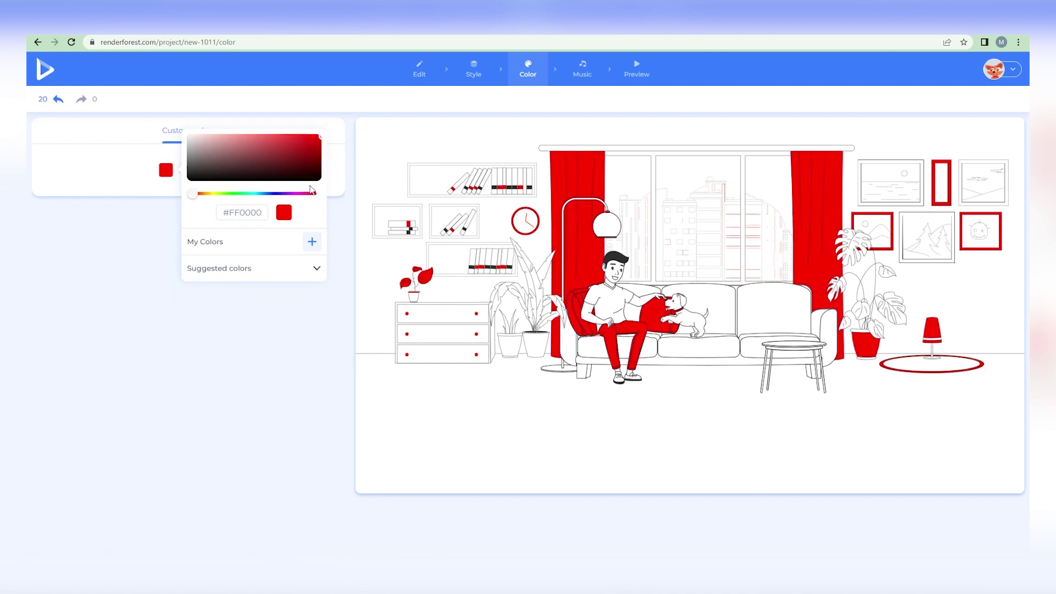
click(347, 296)
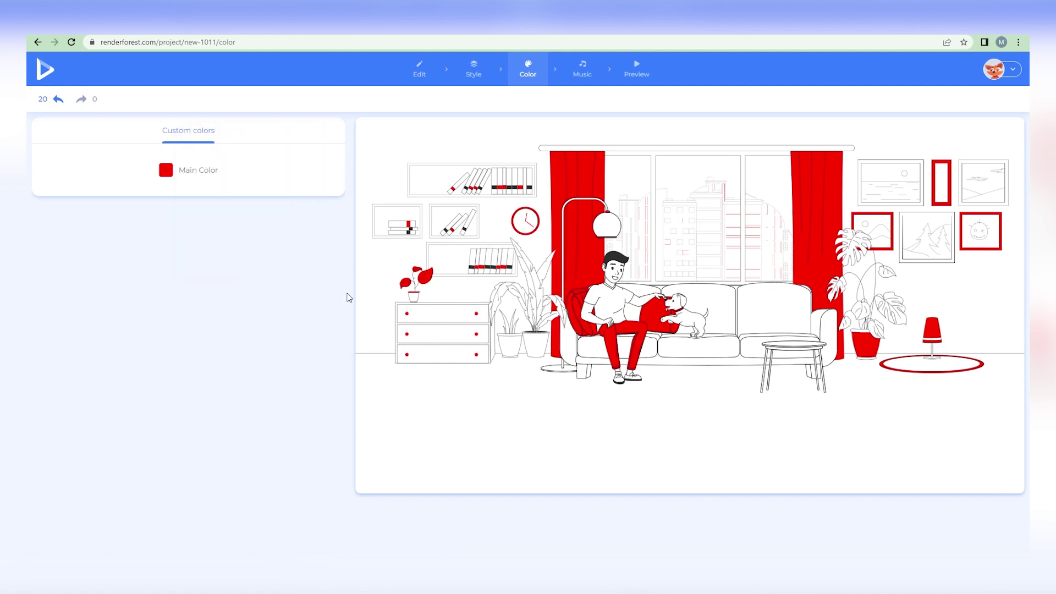
Change the Main Color to the medium violet #8365FF
click(166, 171)
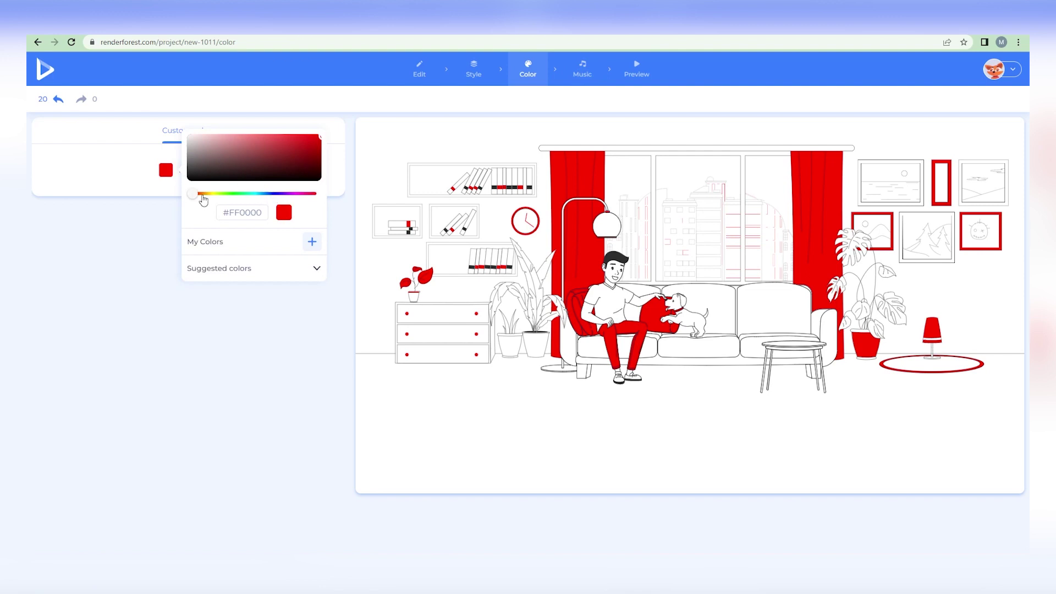
drag(199, 196, 281, 201)
drag(297, 149, 270, 136)
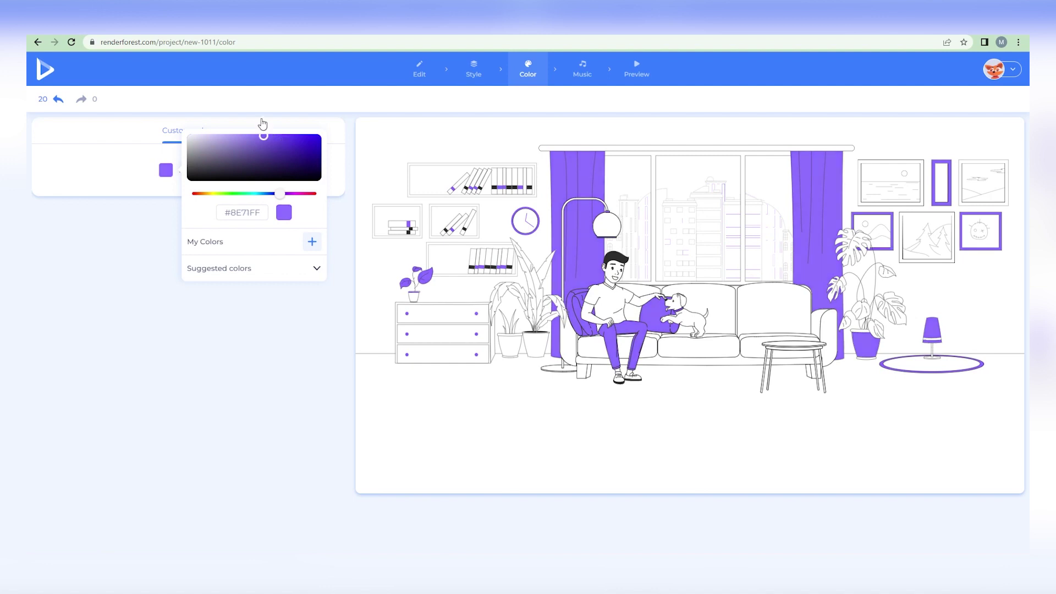
click(236, 136)
drag(238, 137, 269, 135)
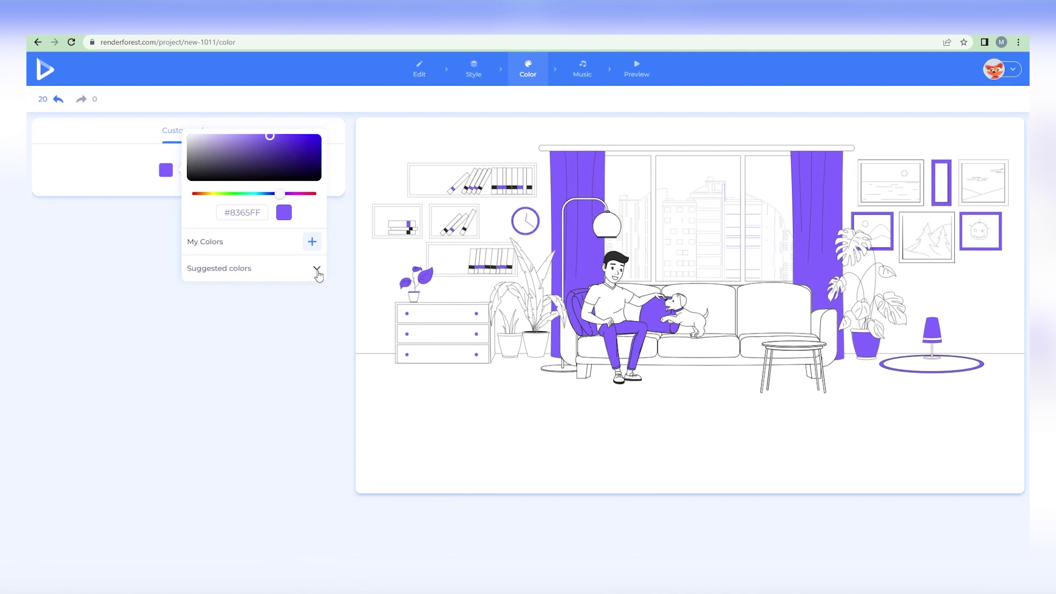
Browse the Music Library and show the Rock music tracks
click(309, 286)
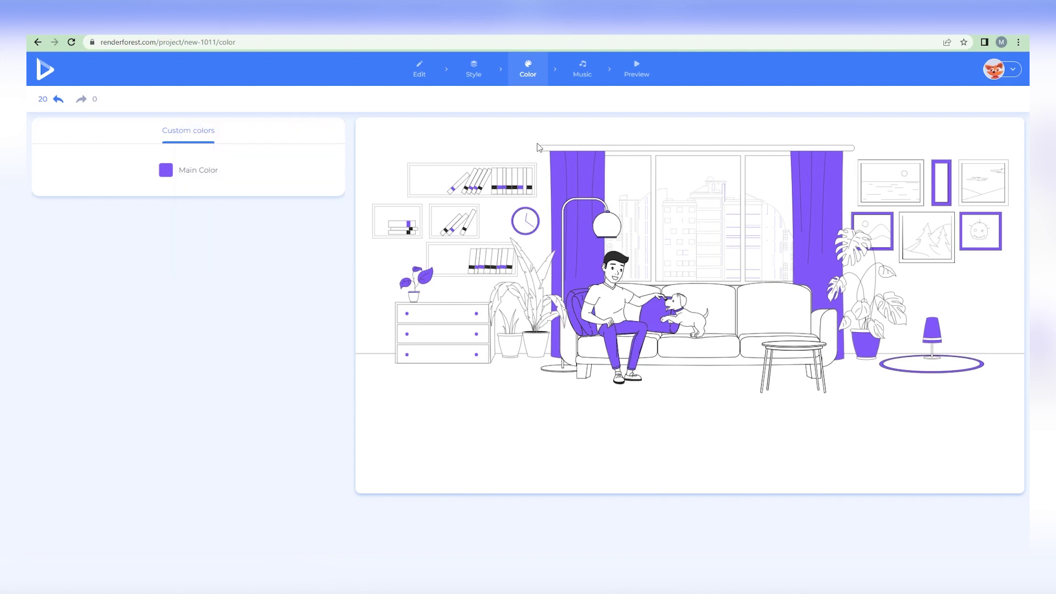
click(591, 79)
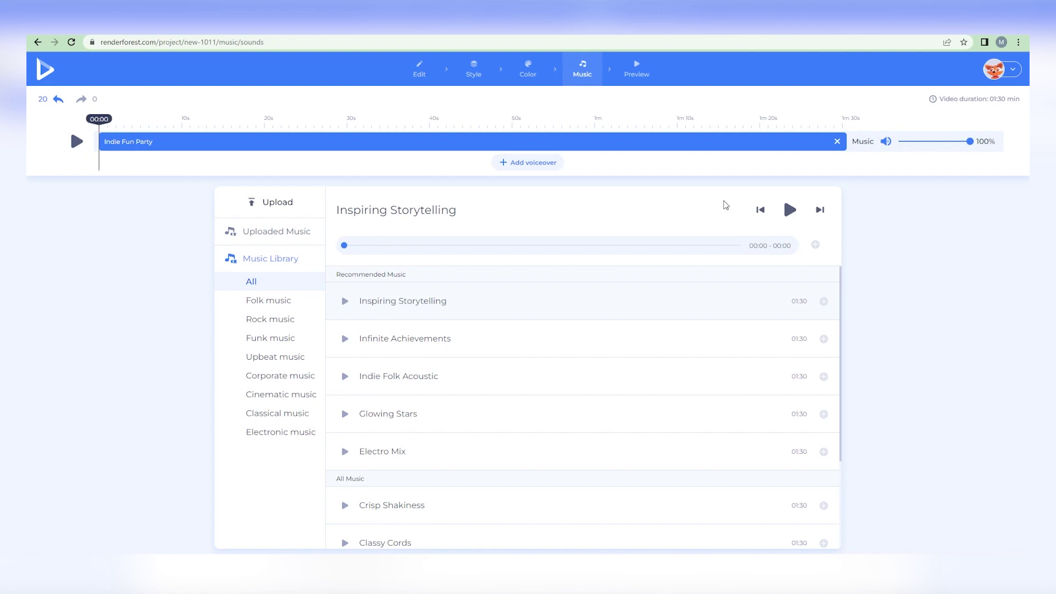
scroll(435, 308, down, 1)
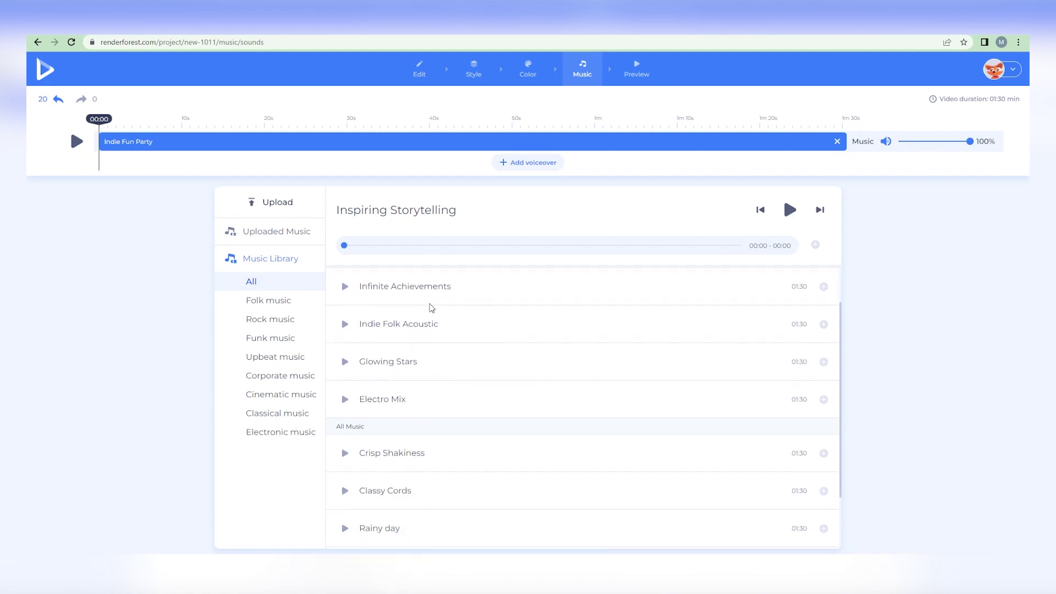
click(282, 319)
Request a Fast Preview of the video and dismiss the sign-up prompt
click(648, 67)
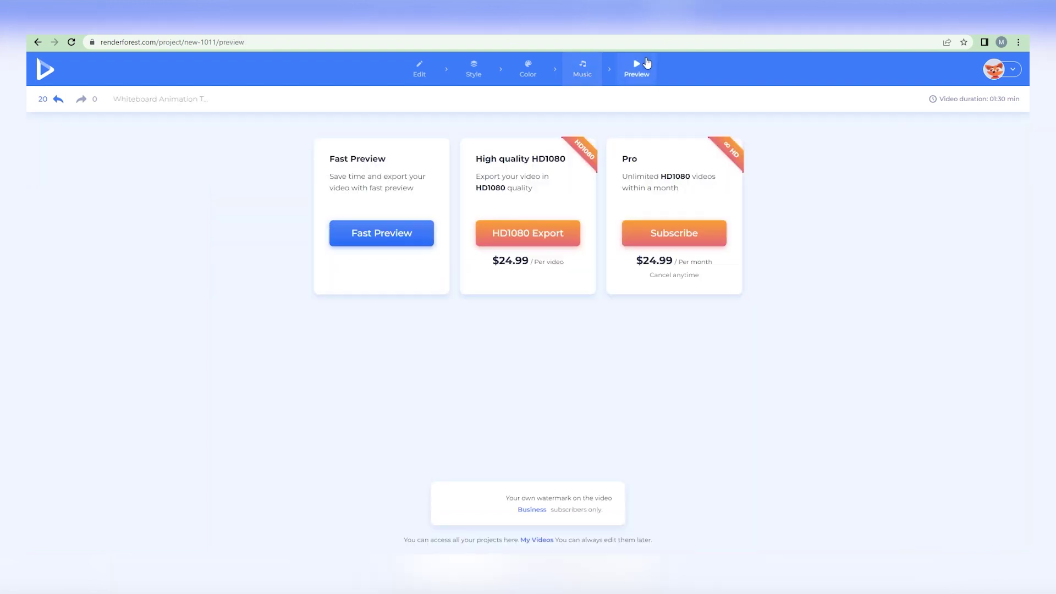
click(428, 235)
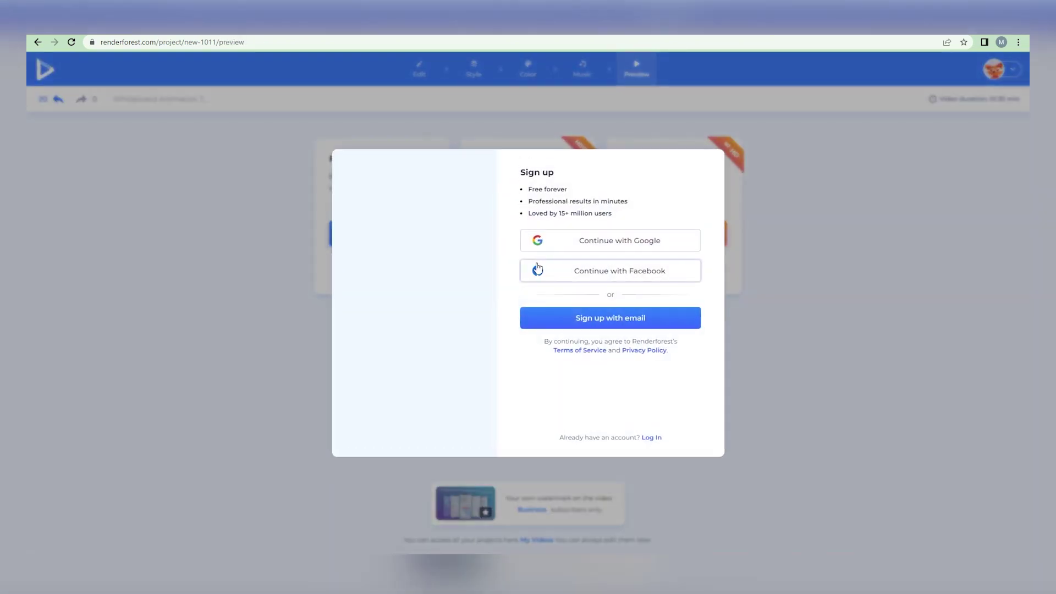
key(Escape)
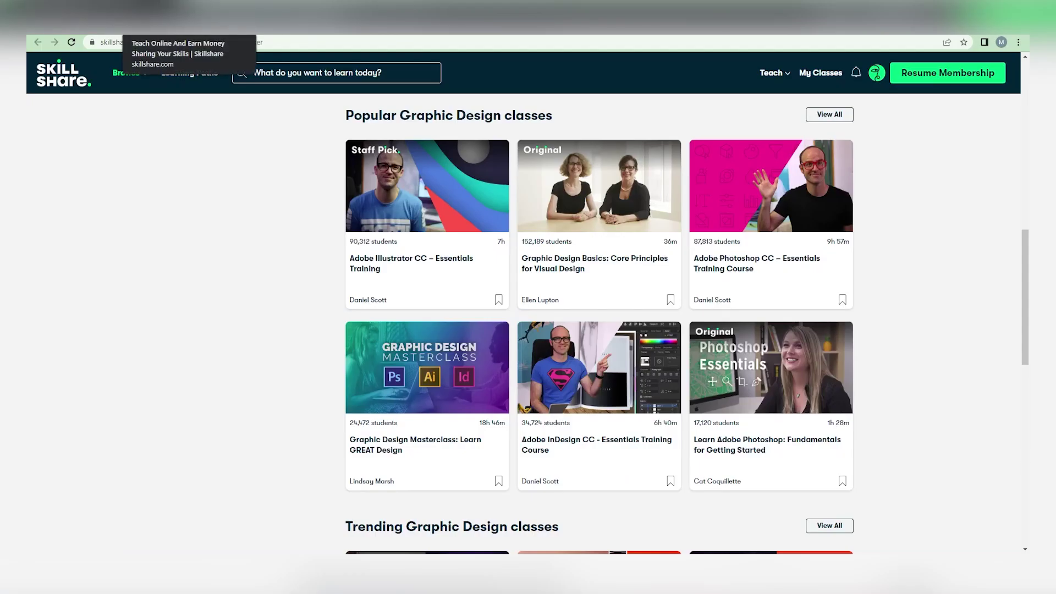
click(247, 19)
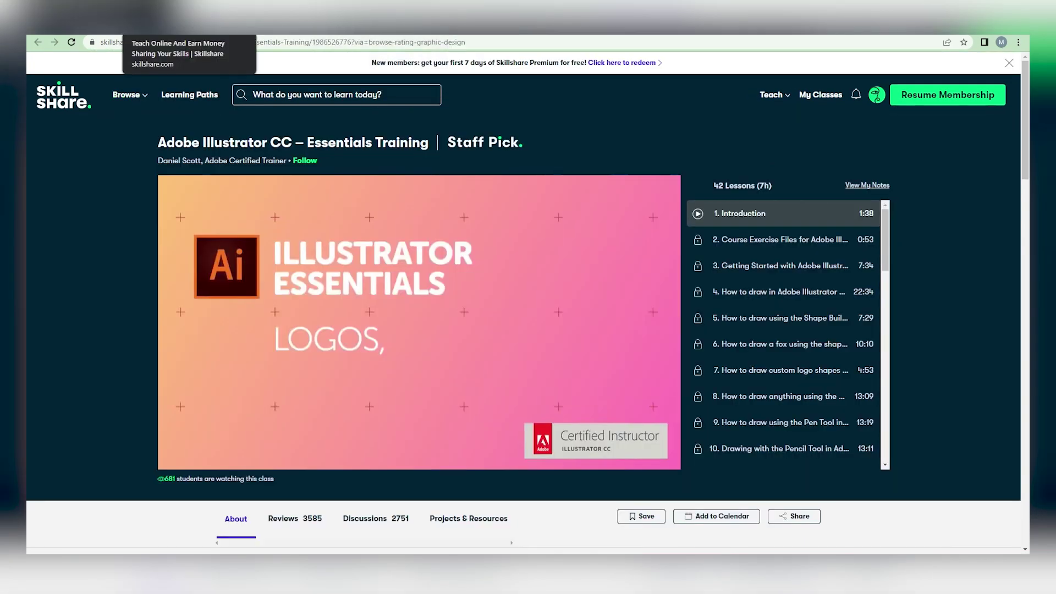
click(165, 20)
scroll(239, 176, up, 8)
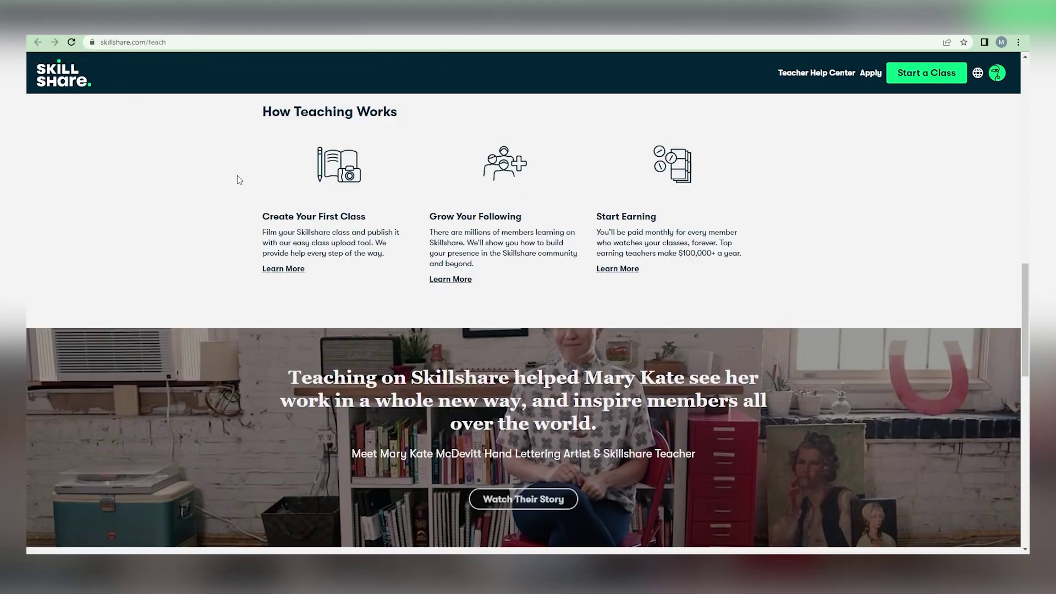
scroll(240, 176, up, 3)
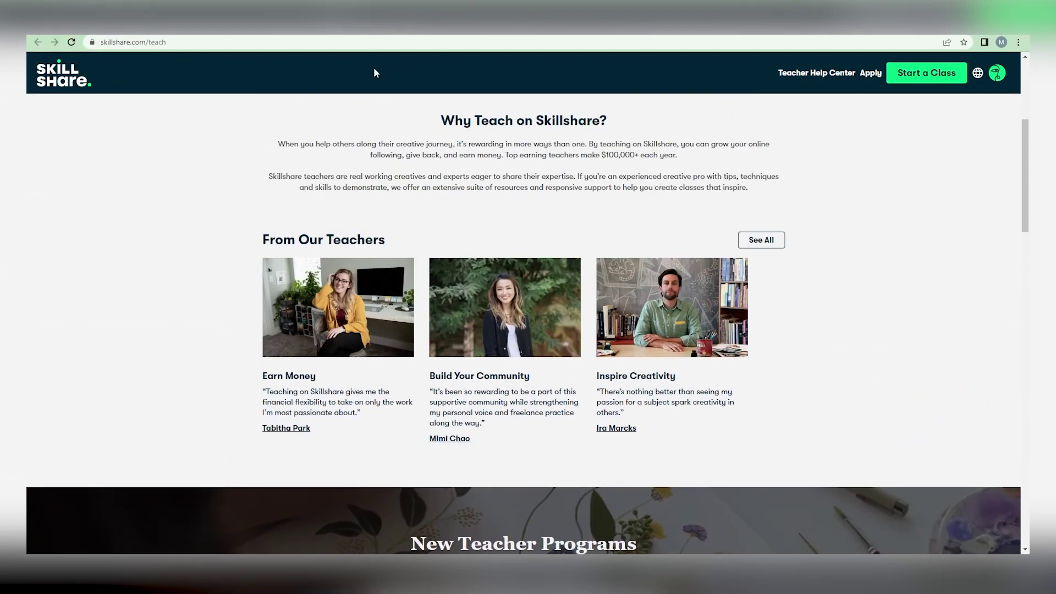
scroll(374, 73, up, 4)
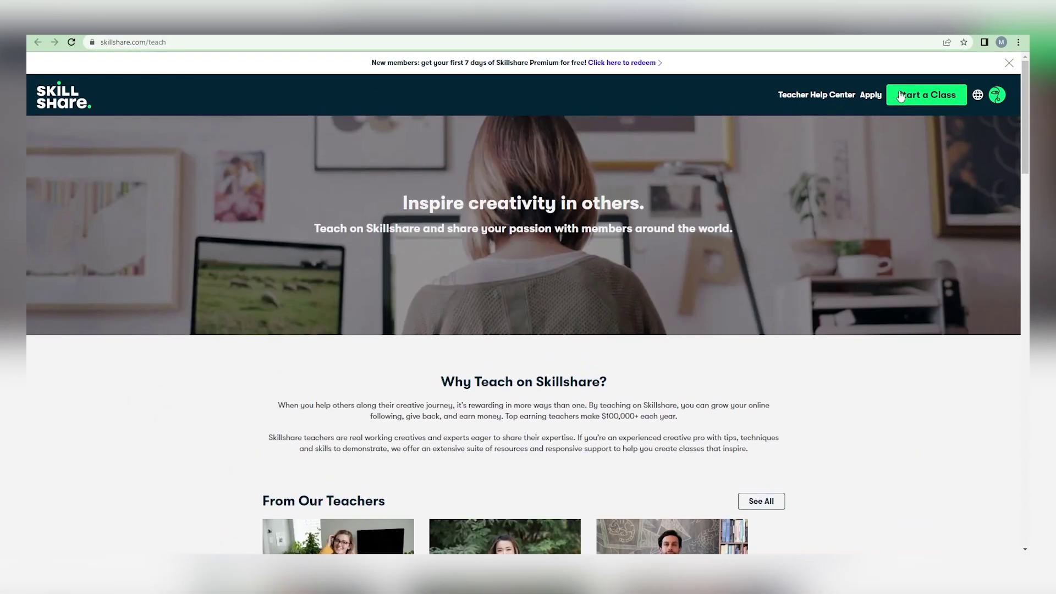